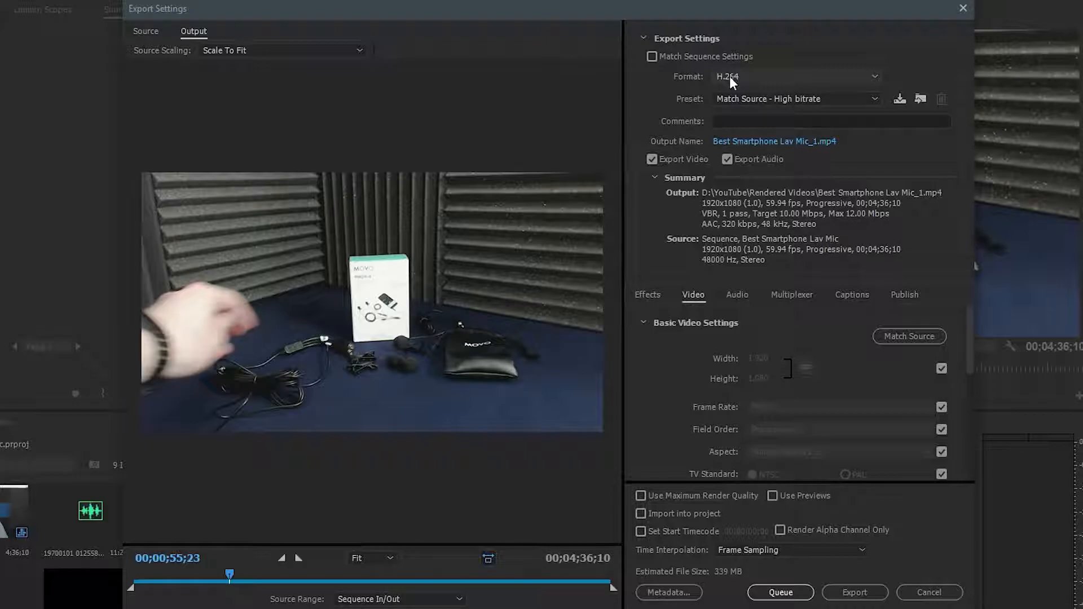
Keep H.264 as the export format and set the preset to Custom.
click(739, 77)
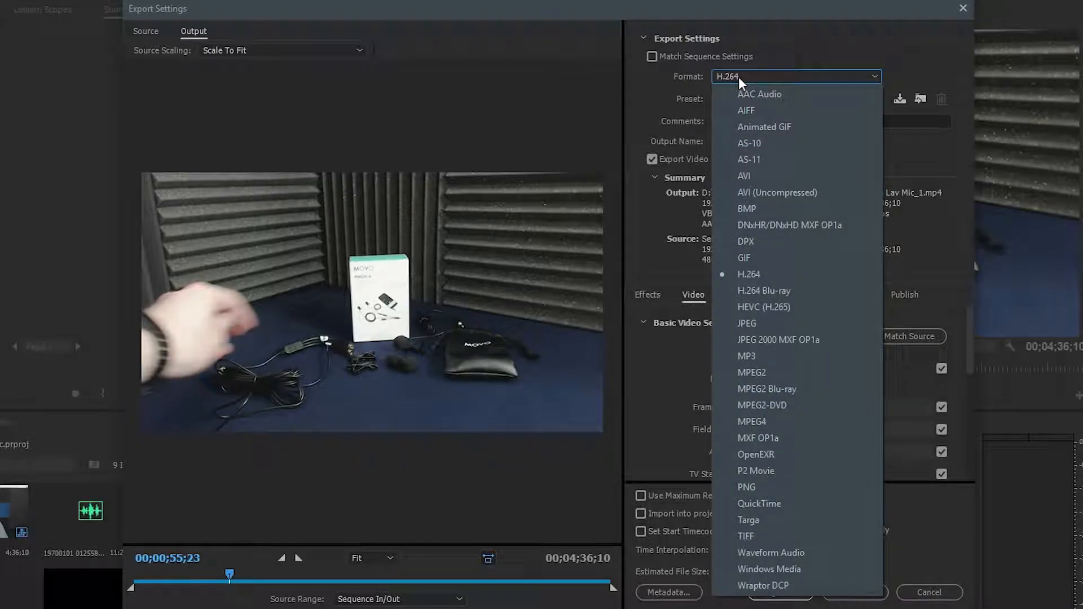
click(739, 77)
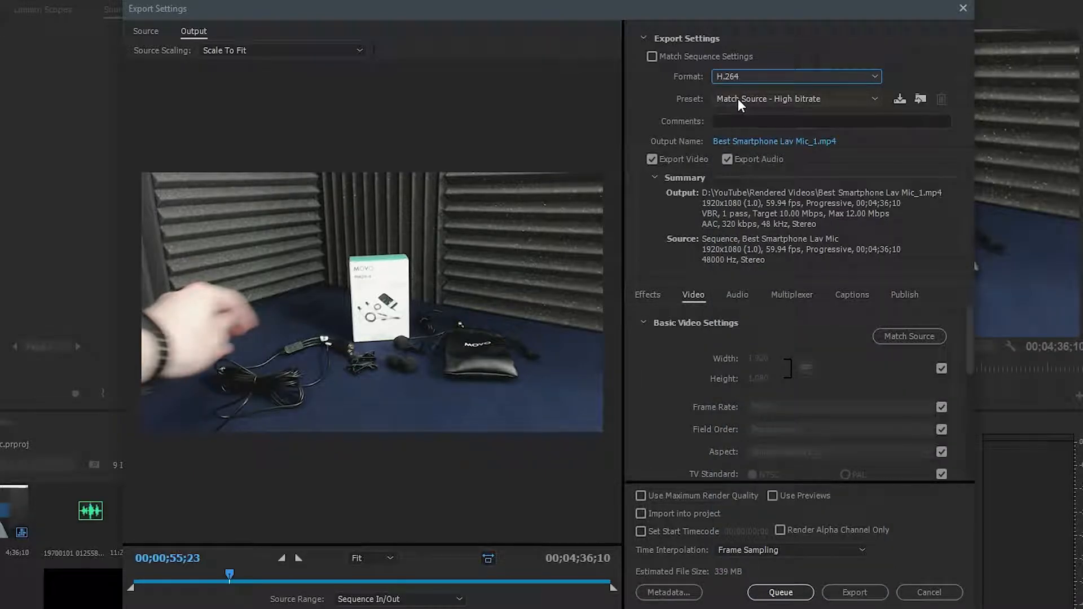
click(738, 99)
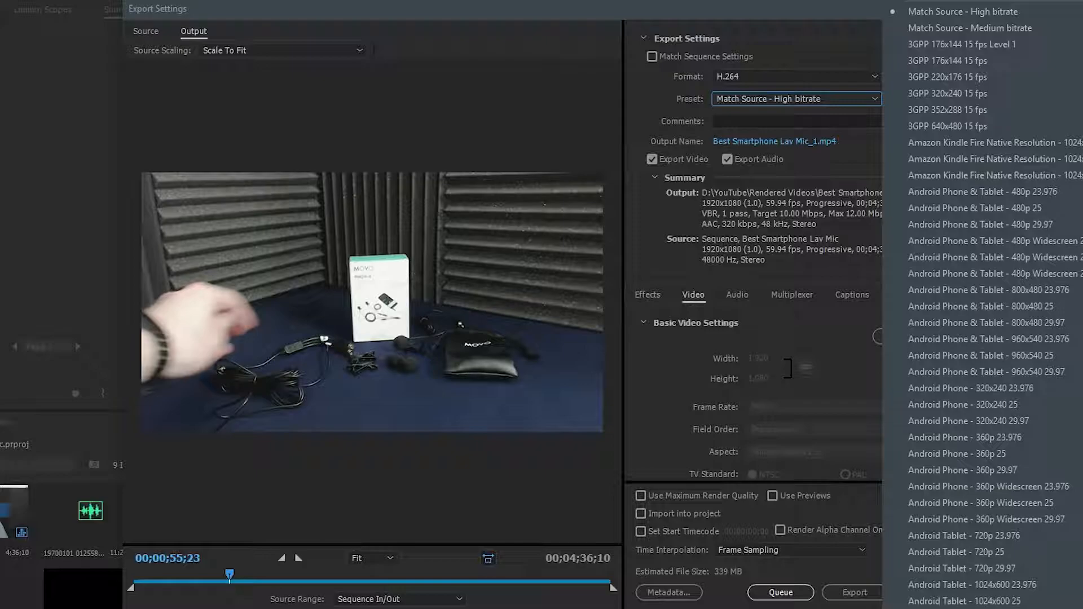
click(920, 1)
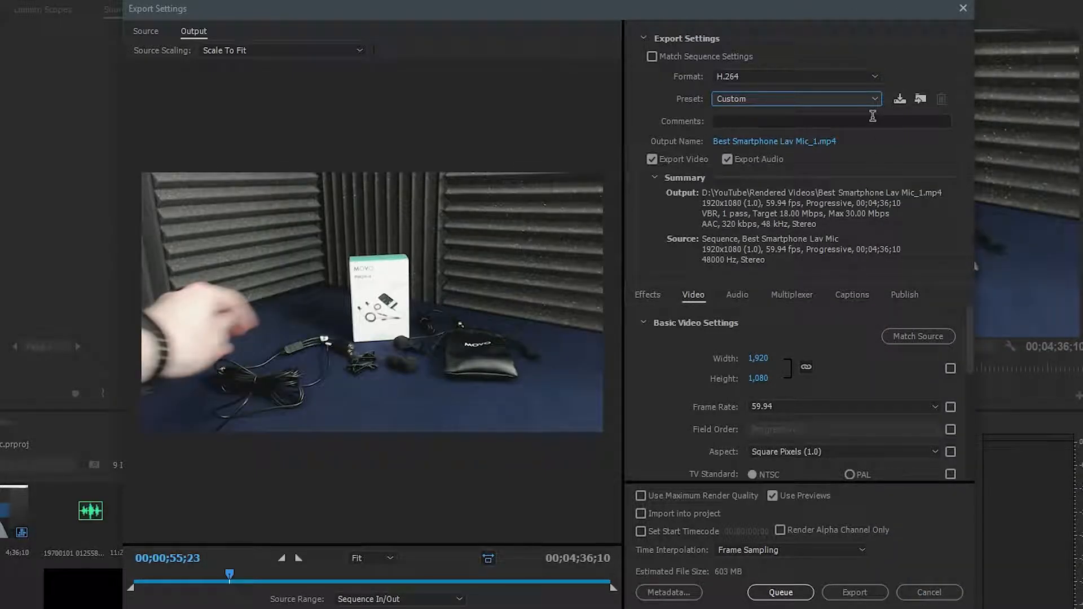
Check the comments field and the output file's name and save folder, cancelling without choosing a new file.
click(742, 122)
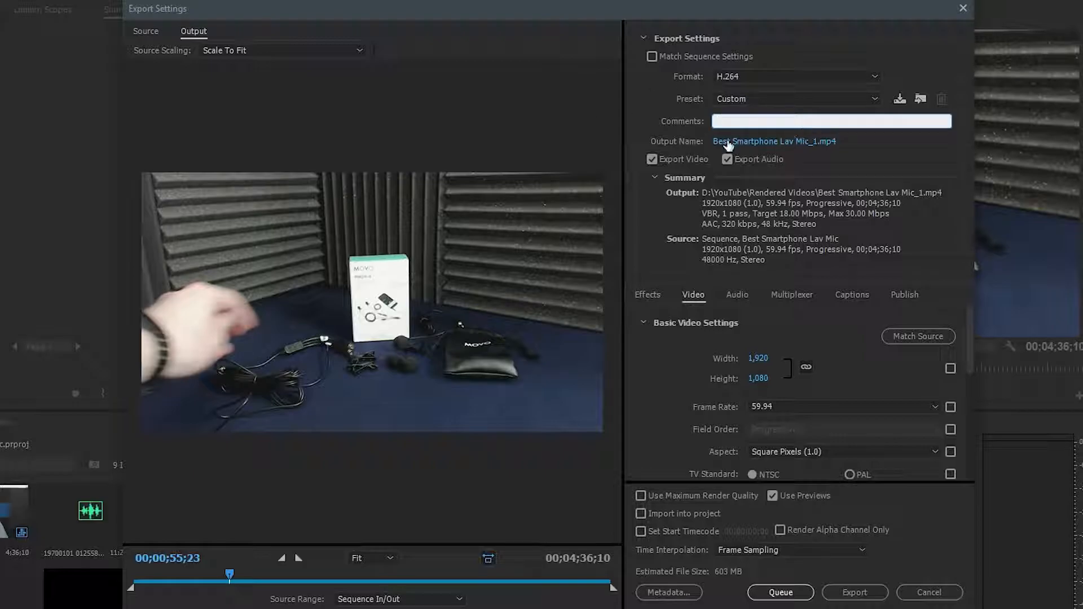
click(774, 142)
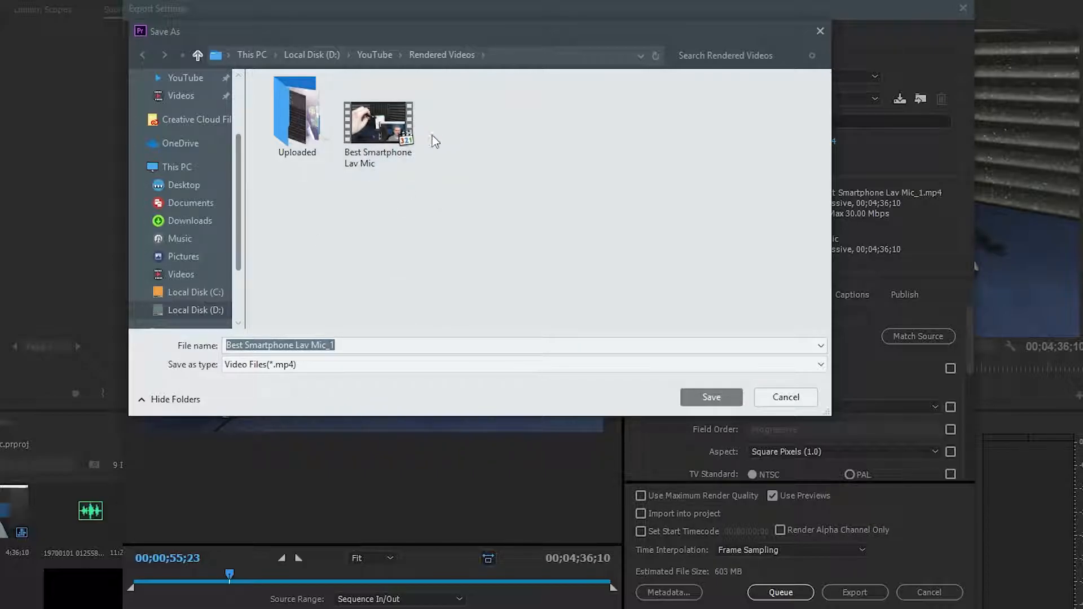
click(803, 396)
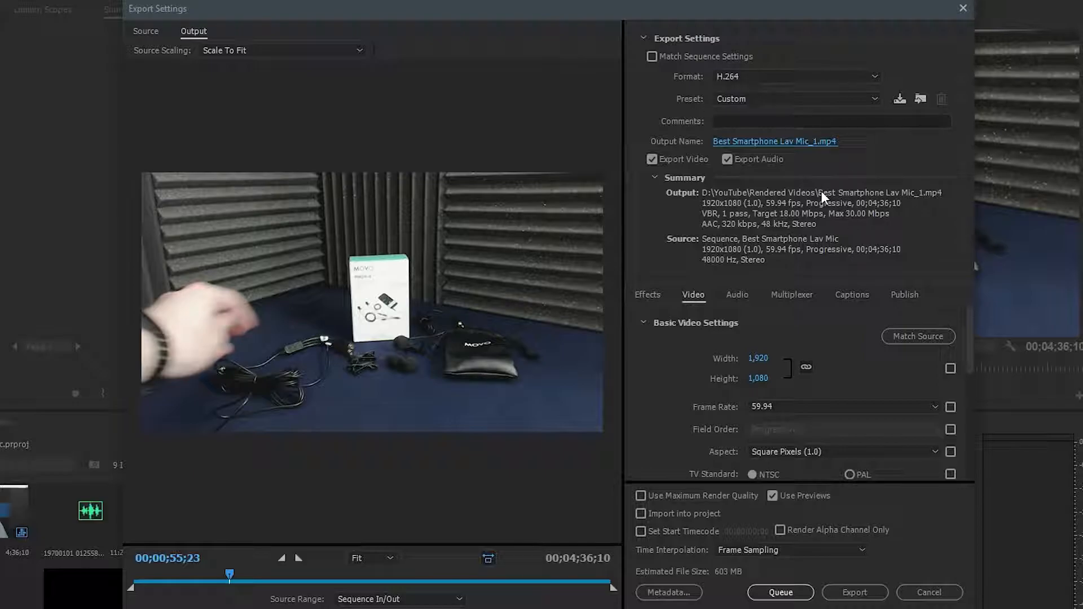
Look through the export effects options and the width and height in the basic video settings.
click(652, 298)
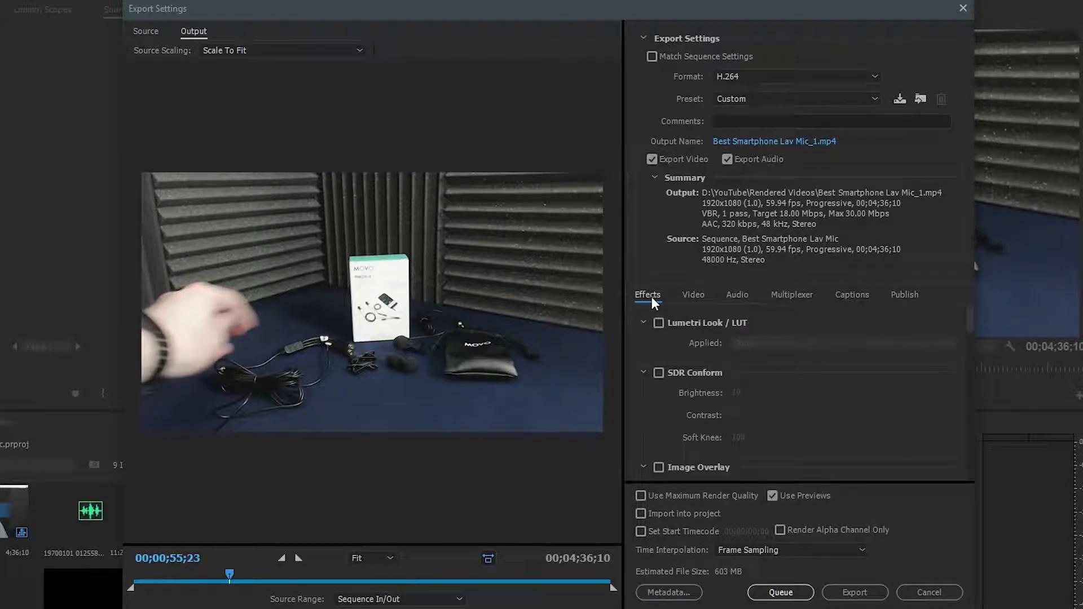
drag(970, 327, 980, 305)
click(686, 296)
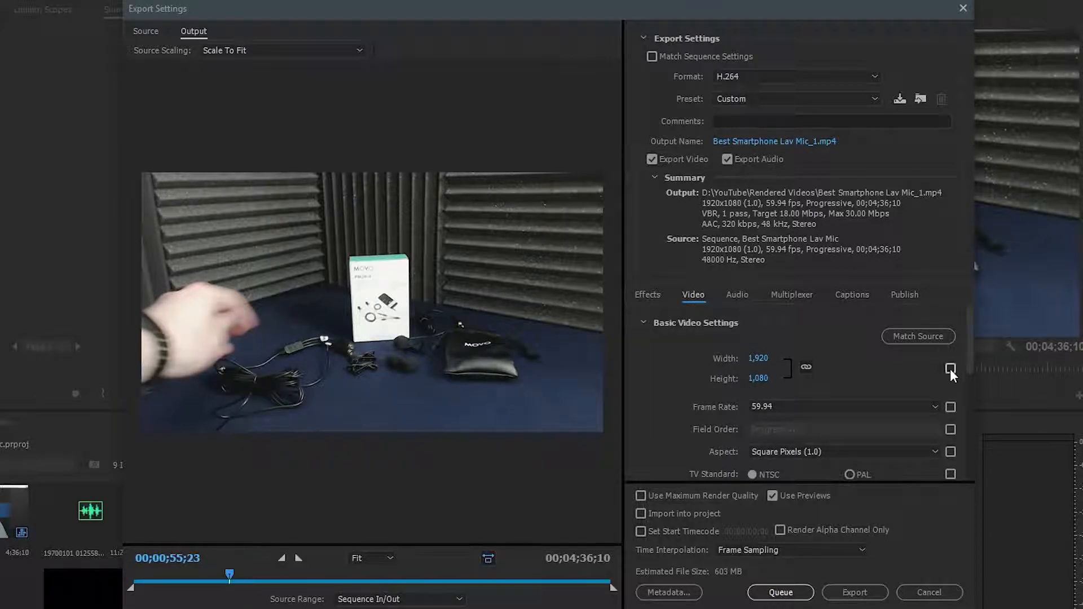
mouse_move(969, 364)
mouse_down()
mouse_move(967, 446)
mouse_move(967, 370)
mouse_up()
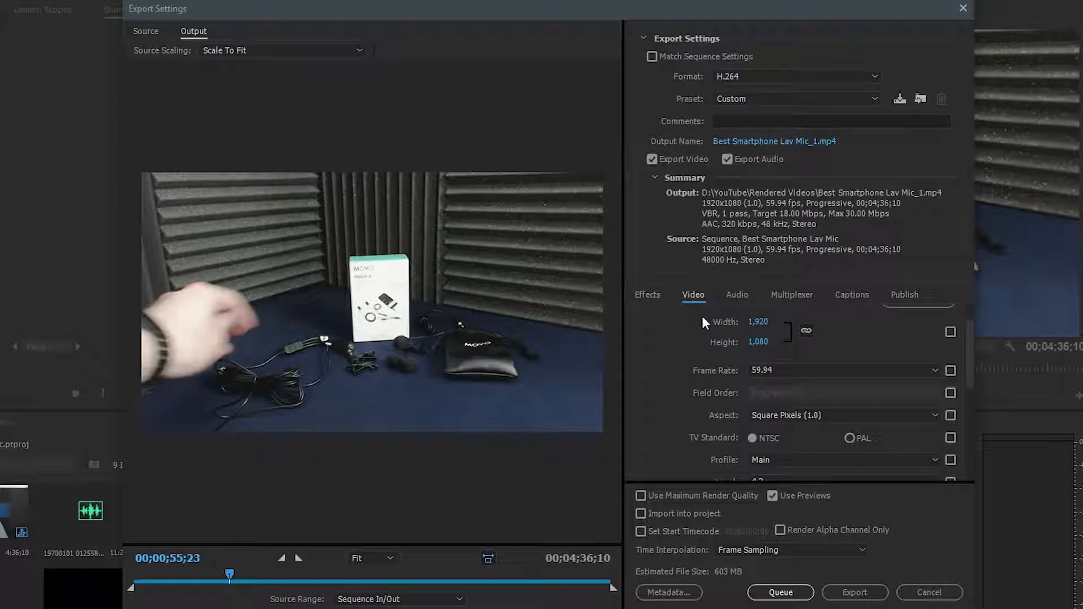
Examine the frame rates available for the exported video.
click(869, 368)
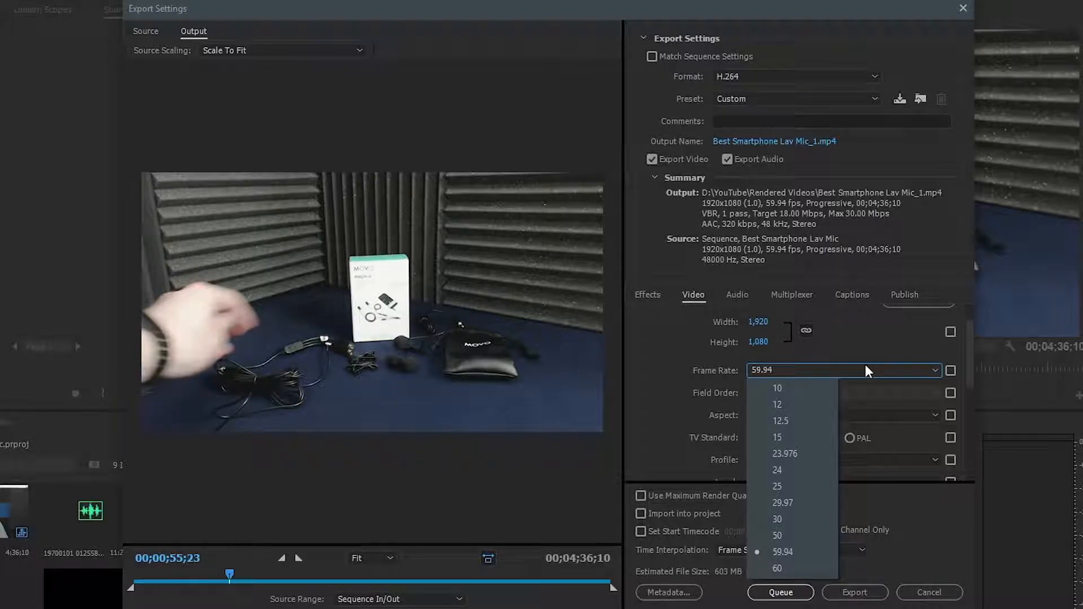
click(866, 368)
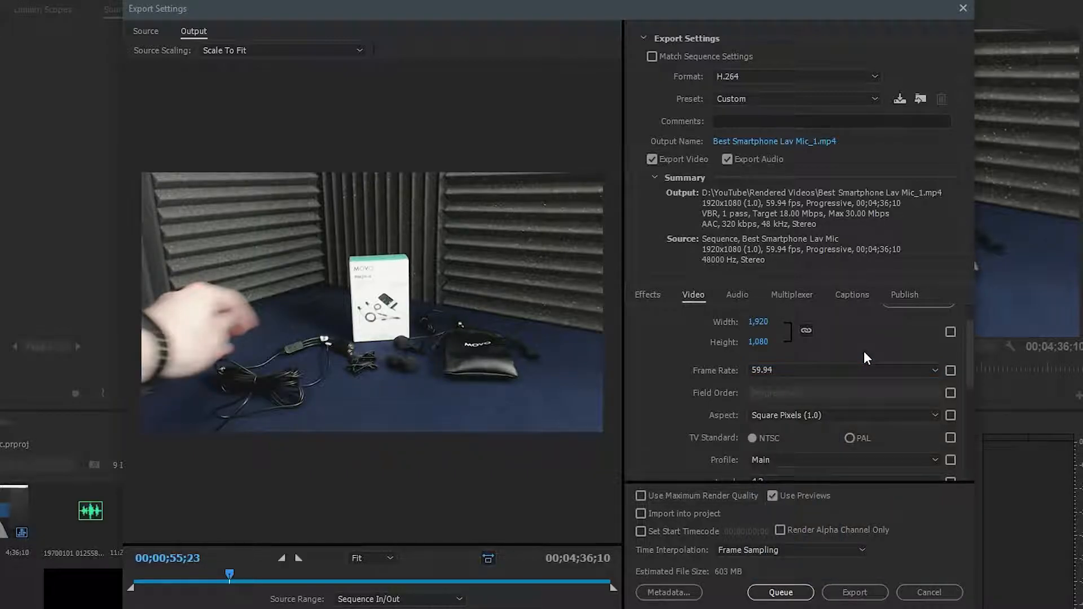
click(835, 371)
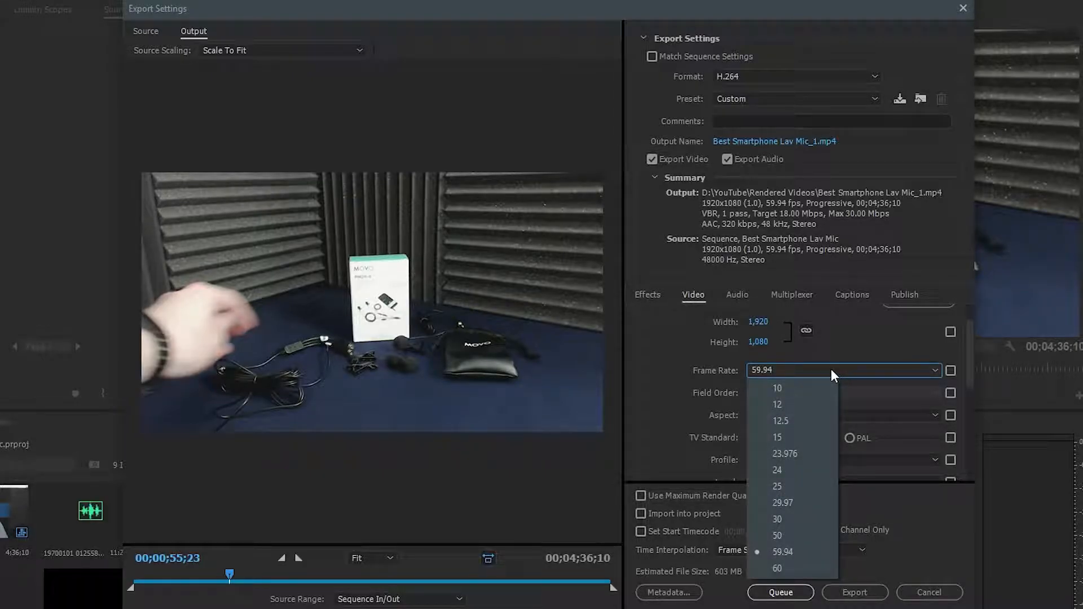
click(831, 370)
click(801, 367)
click(839, 344)
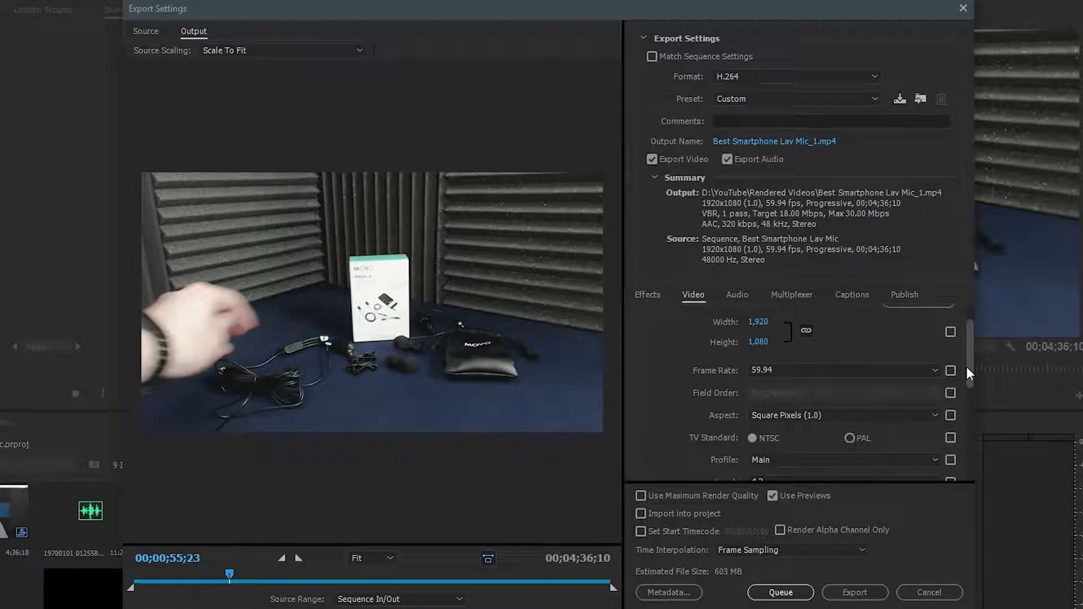
Try the D1/DV NTSC Widescreen 16:9, D1/DV PAL Widescreen 16:9 and DVCPRO HD aspects, restore Square Pixels (1.0), and compare with the program monitor.
click(793, 418)
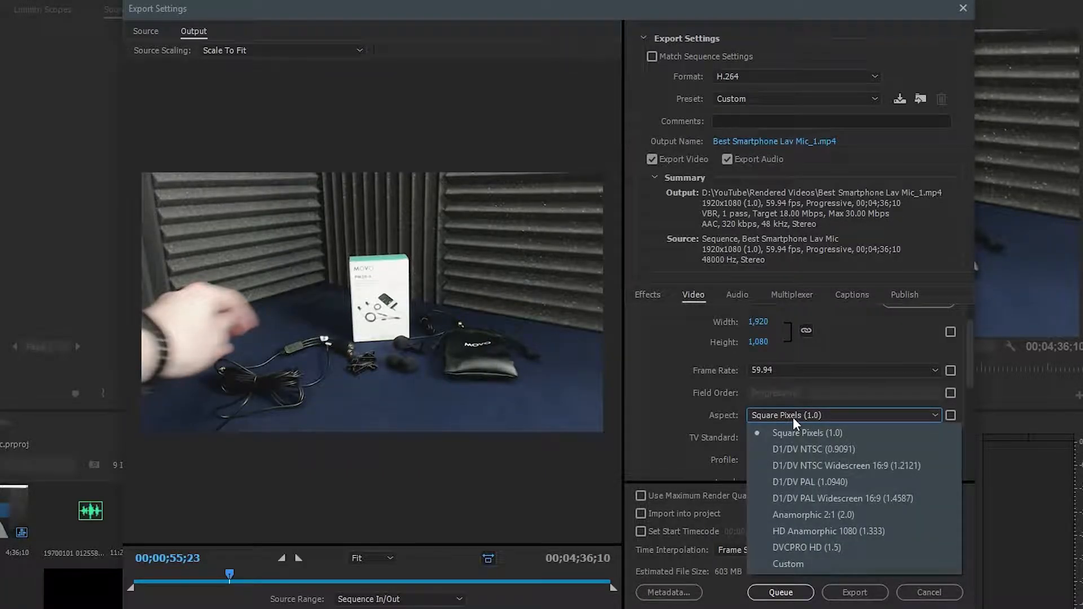
click(812, 466)
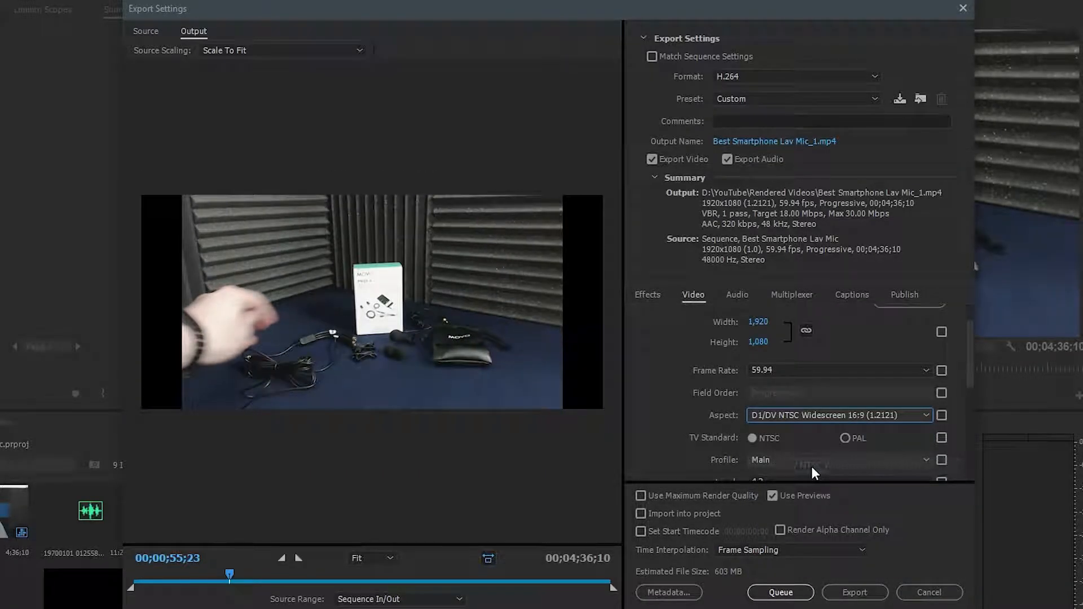
click(795, 419)
click(803, 499)
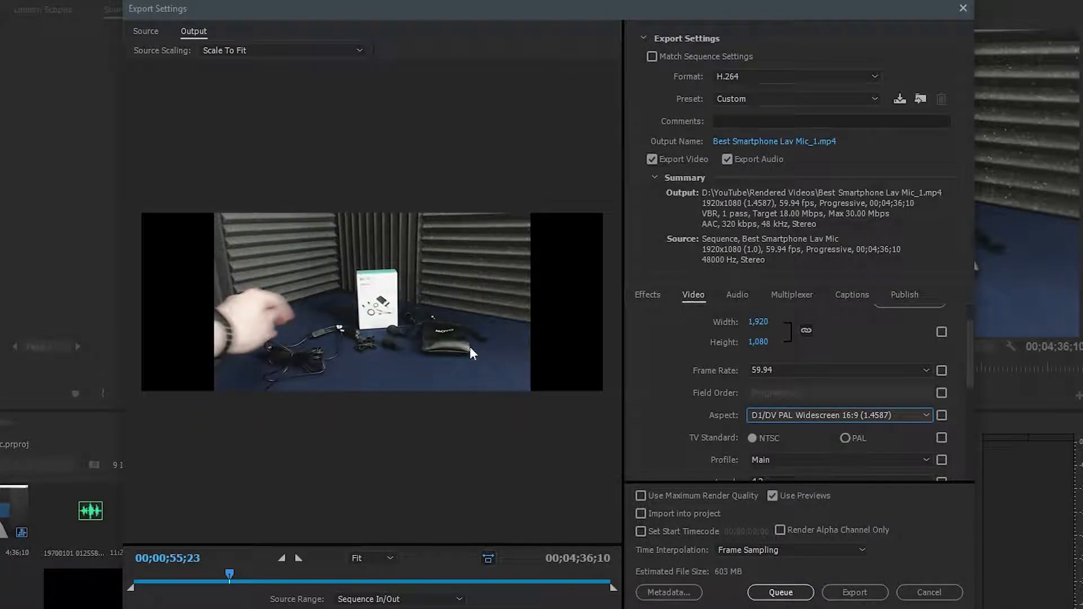
click(835, 423)
click(818, 547)
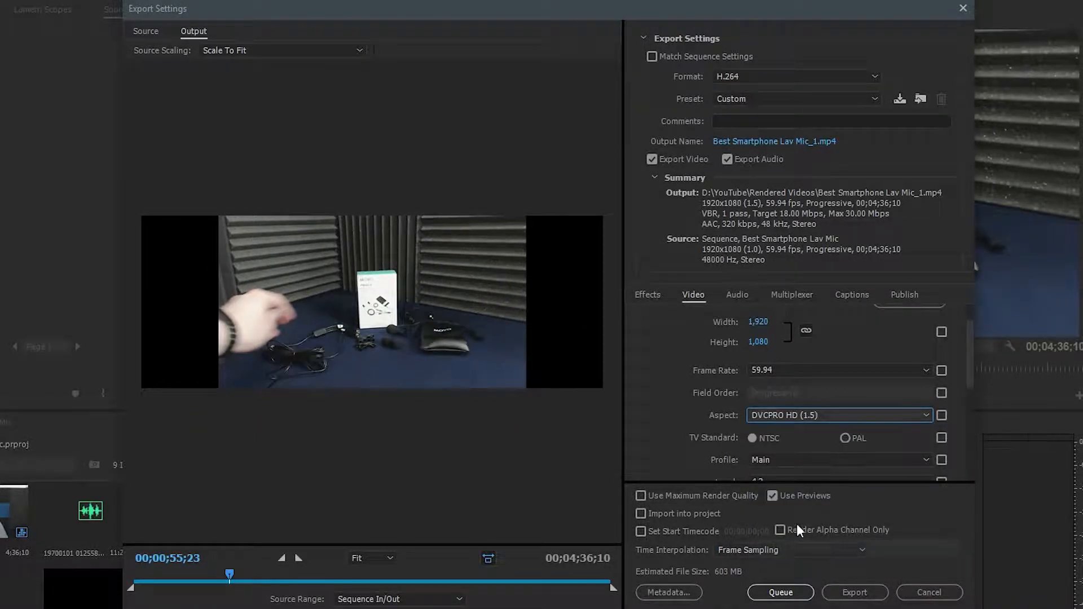
click(787, 418)
click(793, 433)
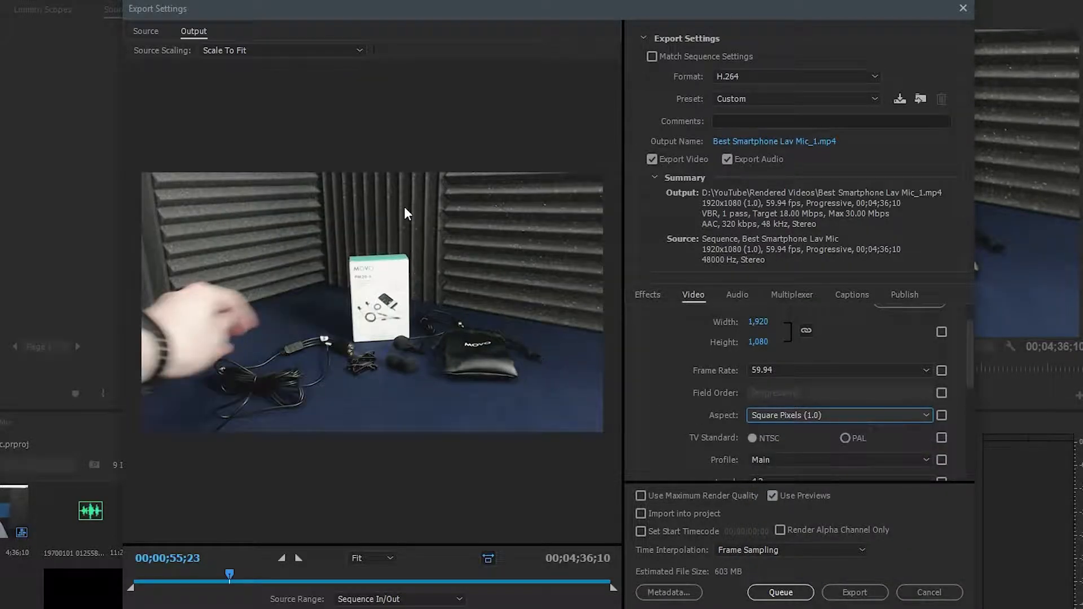
drag(850, 9, 617, 273)
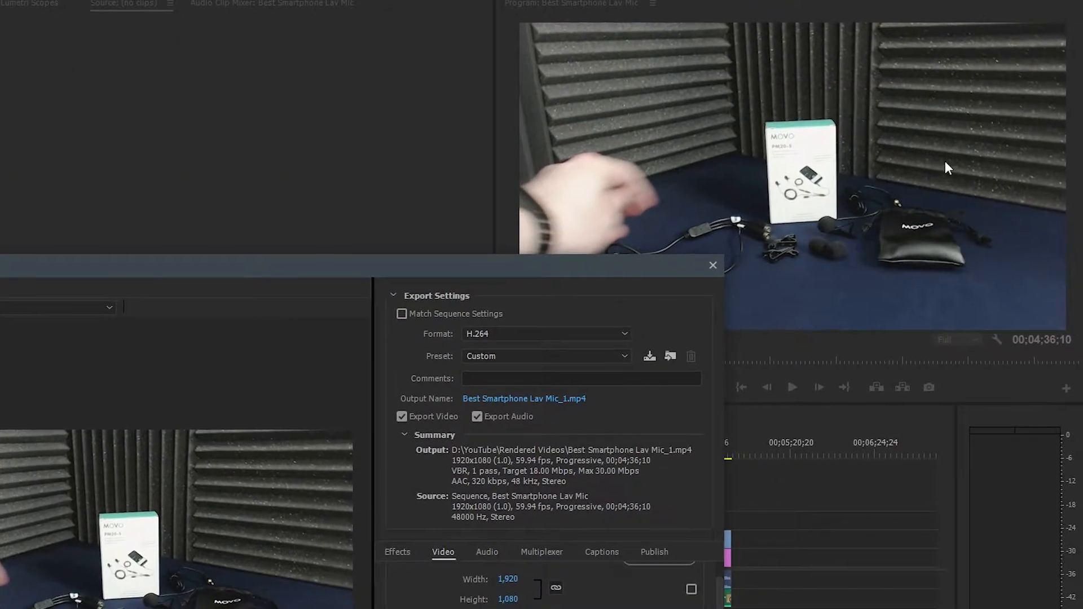
drag(413, 263, 733, 40)
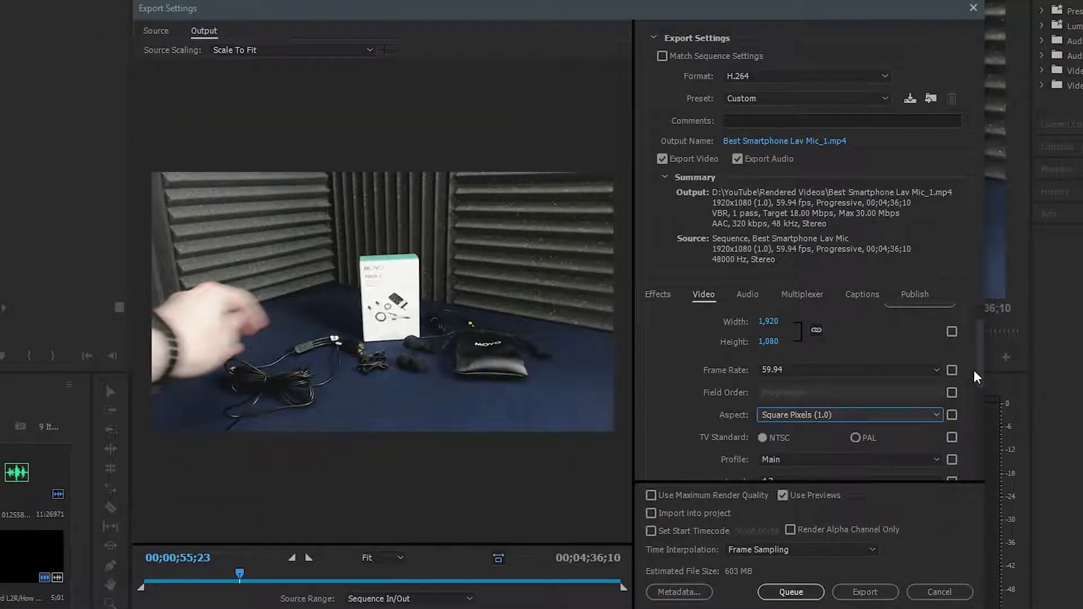
Review the TV standard, profile, level and maximum depth options in the video export settings.
scroll(985, 379, down, 5)
scroll(989, 372, up, 4)
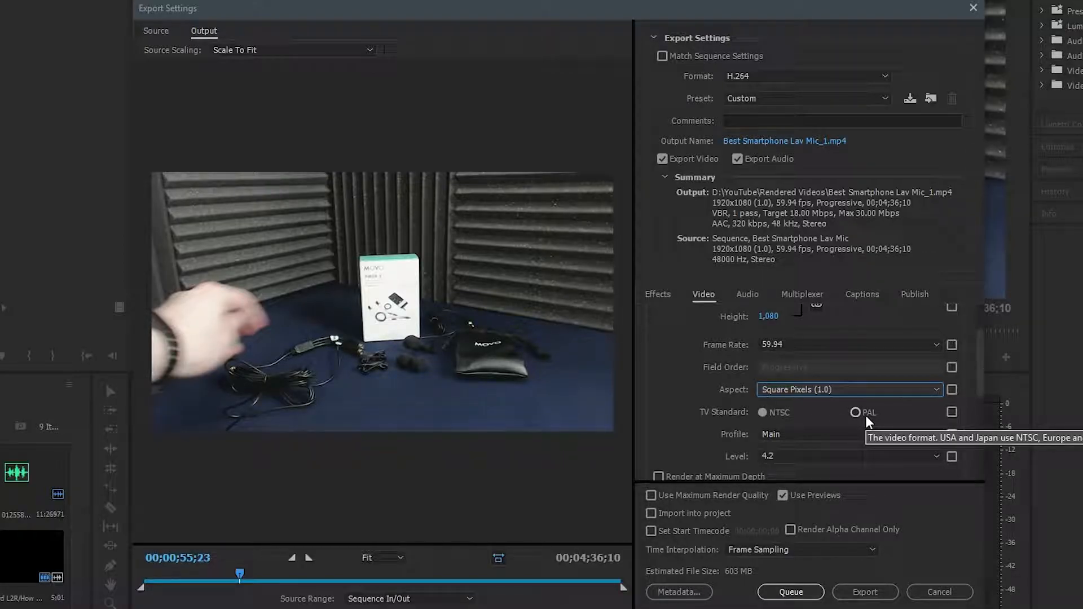
scroll(794, 419, down, 3)
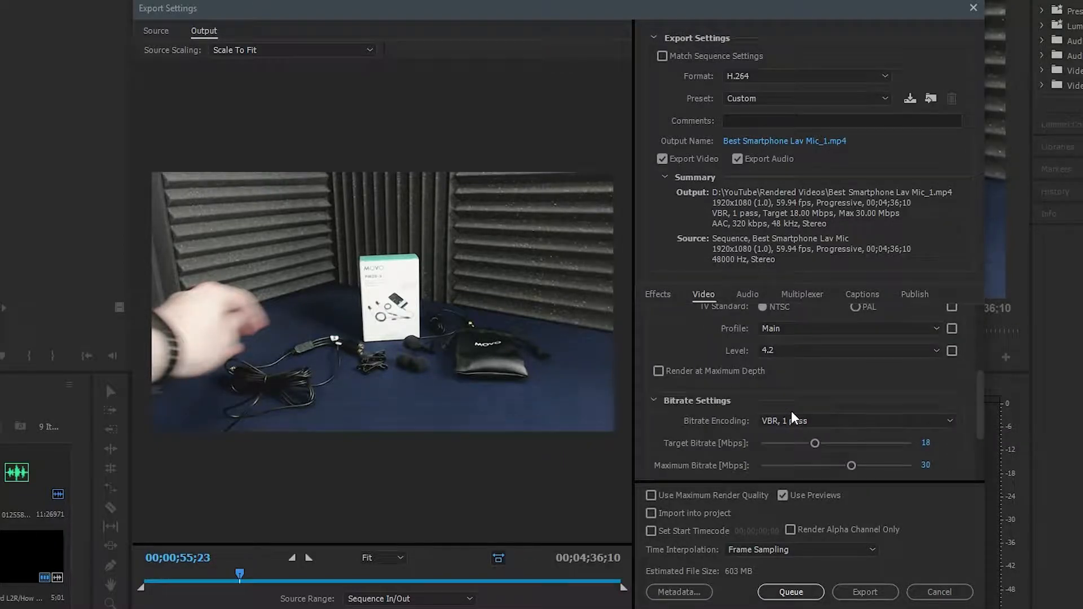
scroll(794, 419, up, 2)
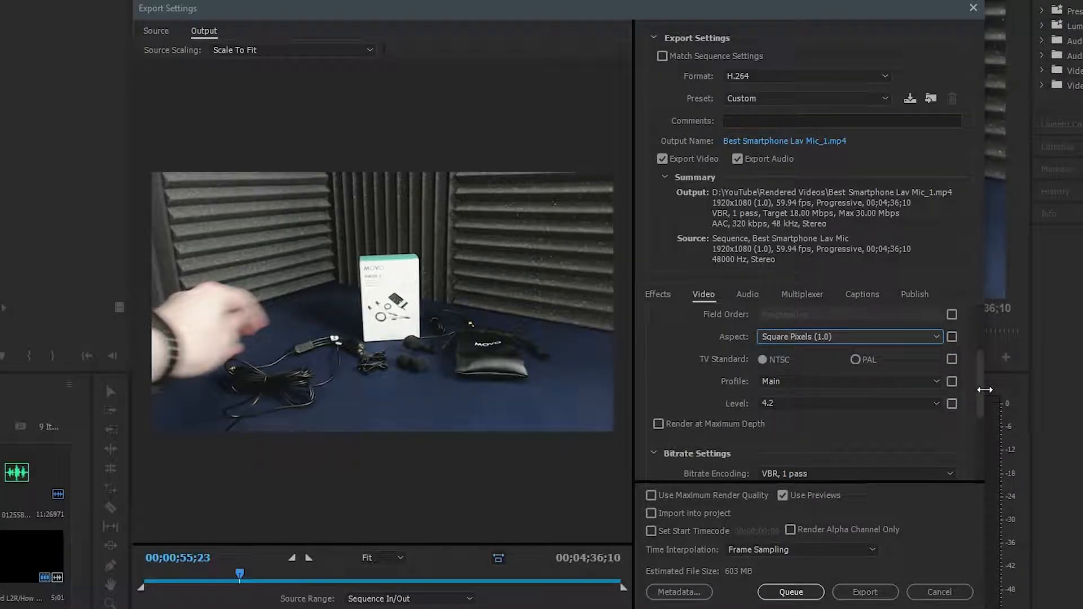
scroll(984, 387, down, 3)
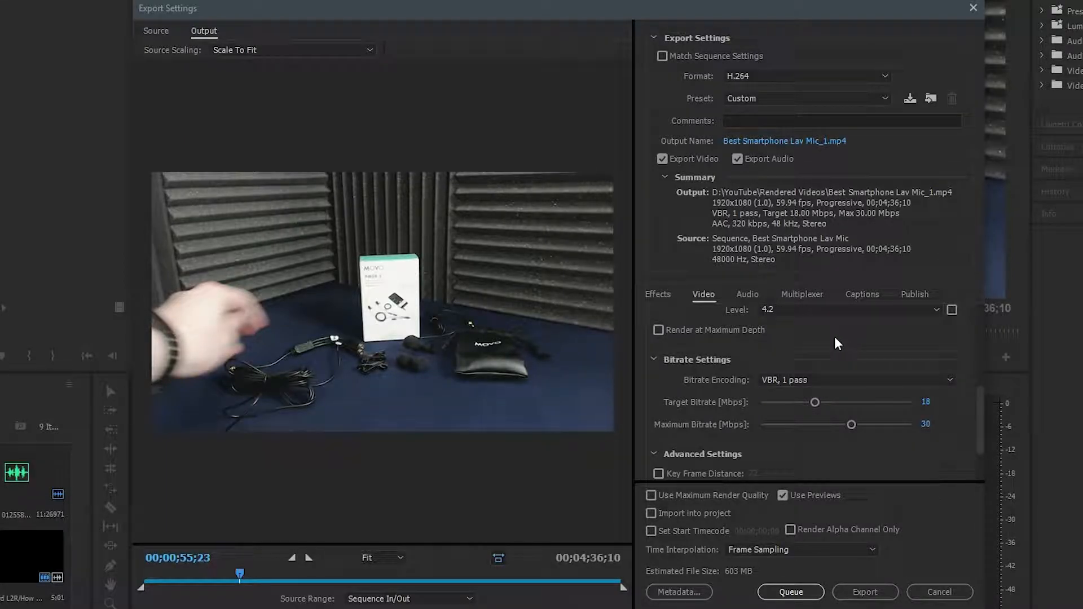
Examine the bitrate encoding choices, the target and maximum bitrates, and the advanced and VR video settings.
click(828, 382)
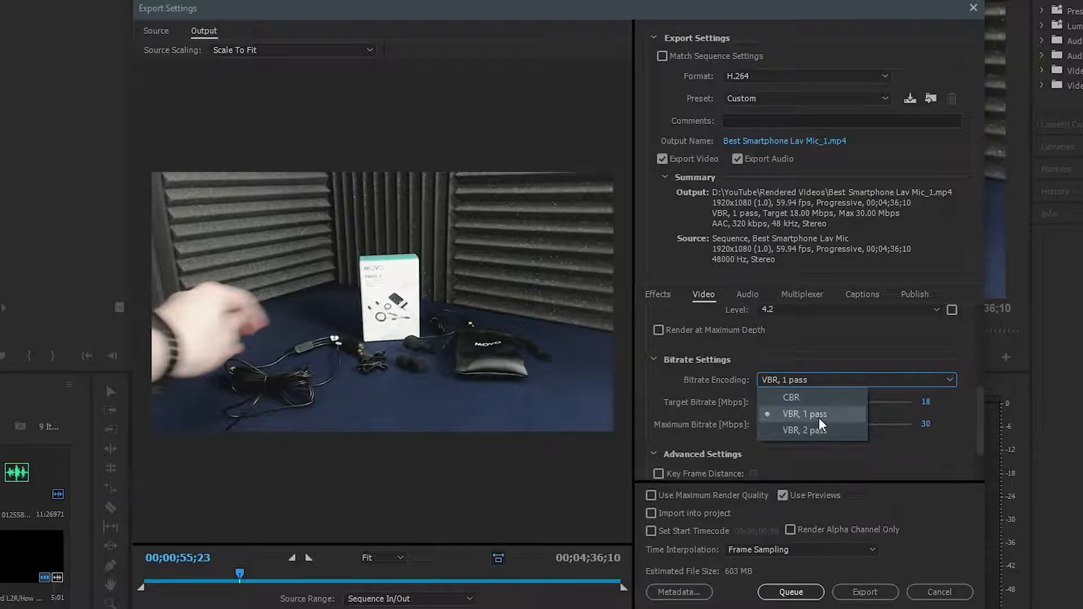
click(849, 361)
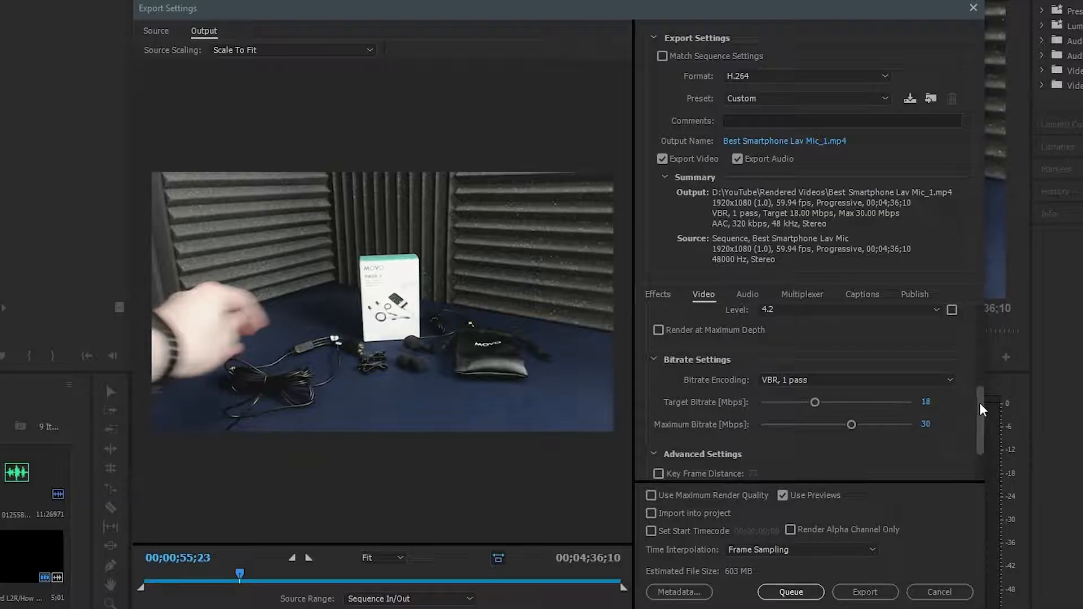
scroll(982, 408, up, 1)
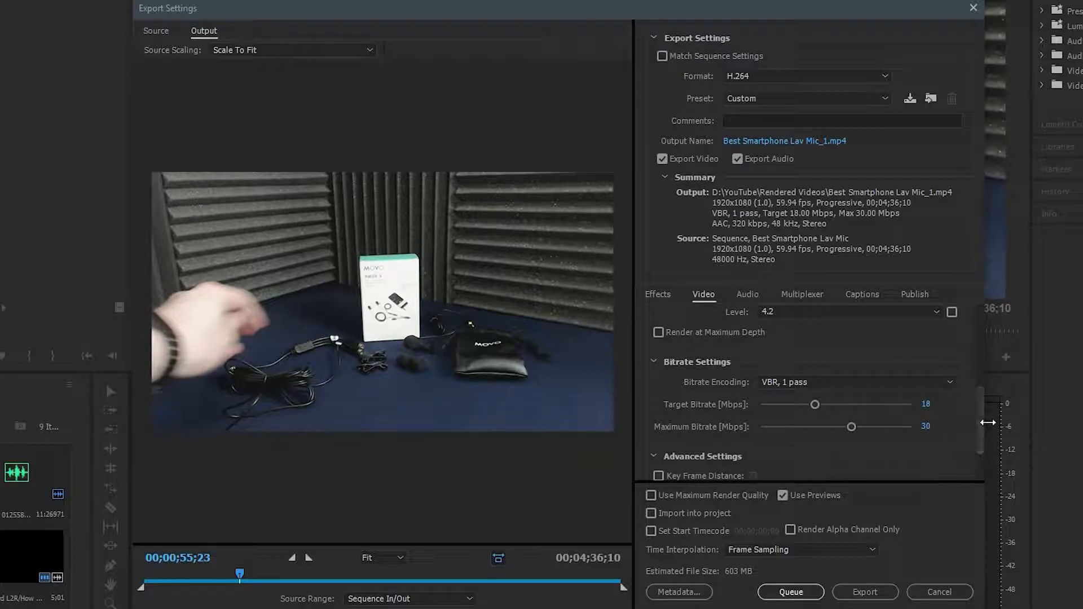
scroll(984, 427, down, 3)
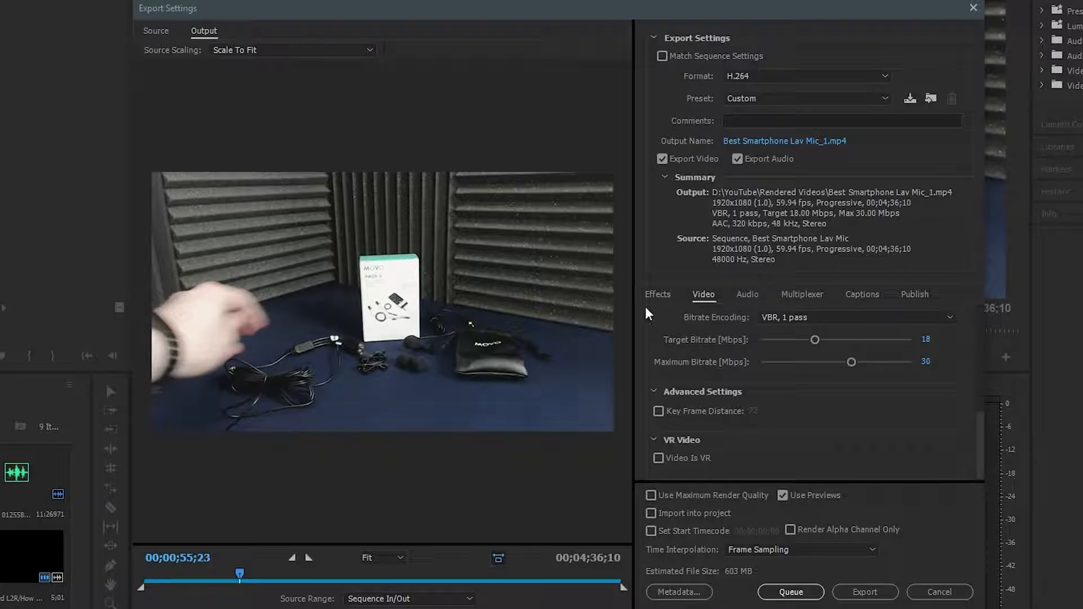
Review the basic audio export settings and the available channel options.
click(748, 295)
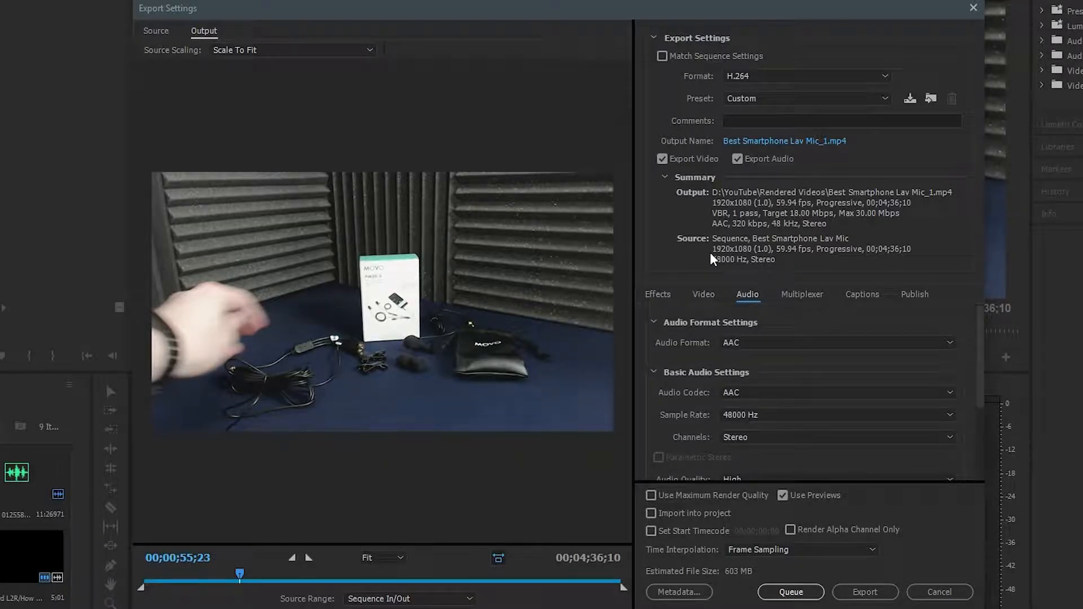
scroll(783, 319, down, 1)
scroll(772, 355, up, 1)
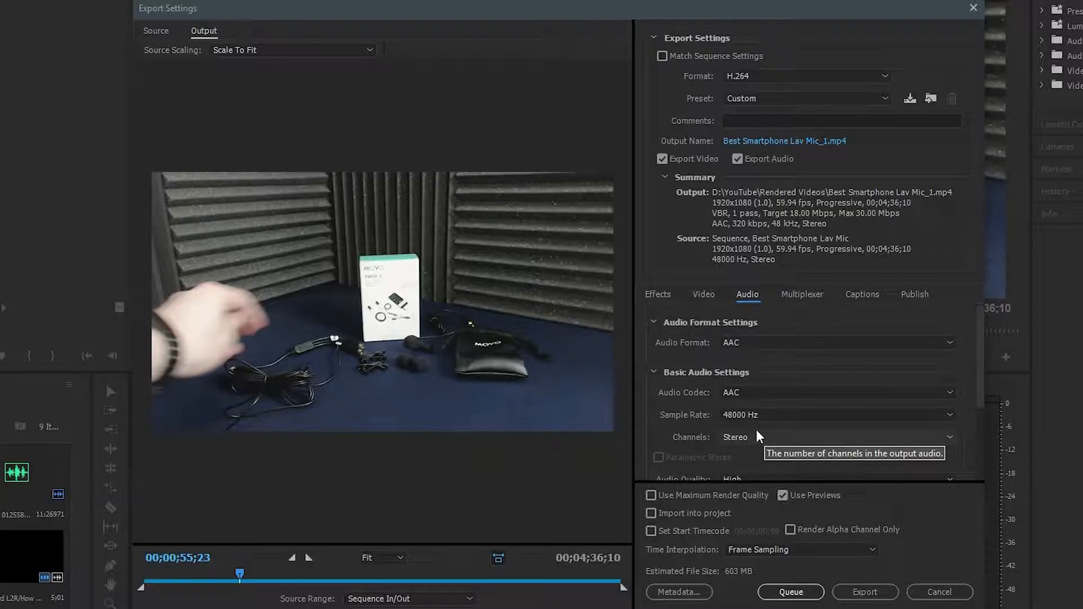
click(826, 439)
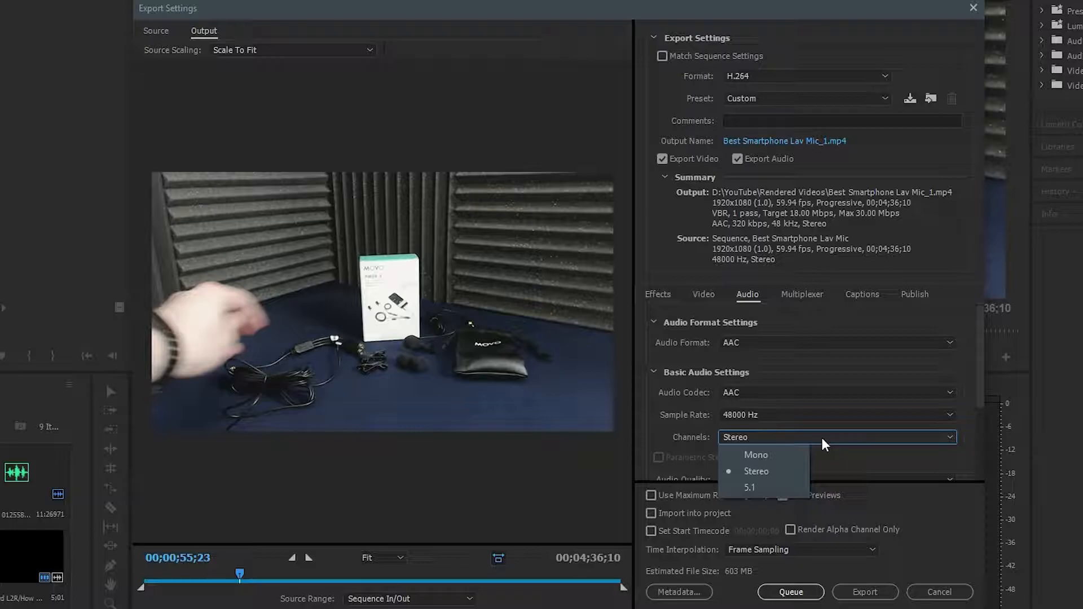
click(824, 440)
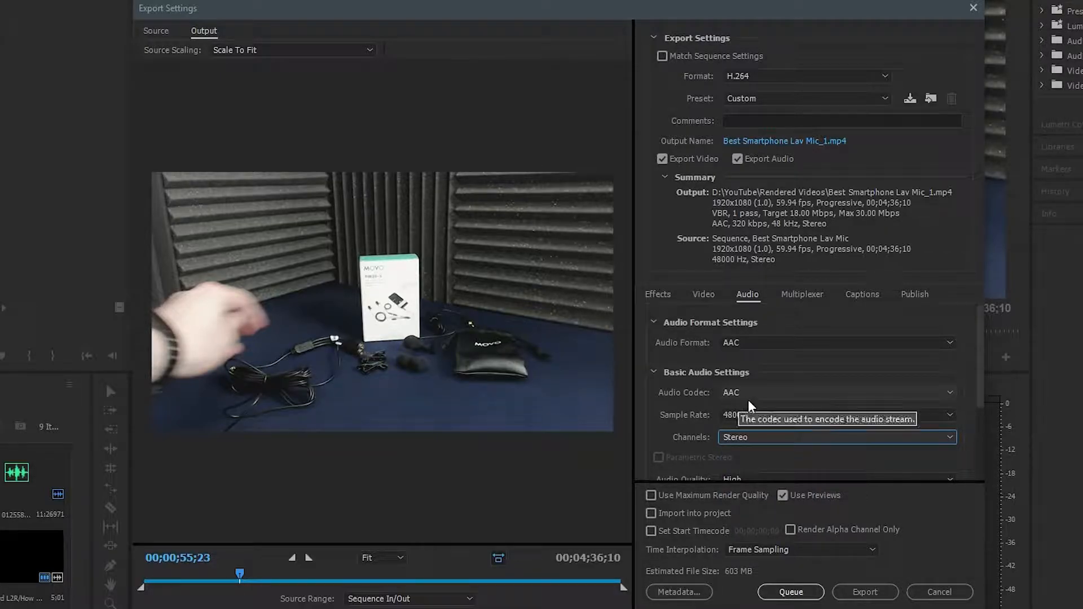
click(745, 438)
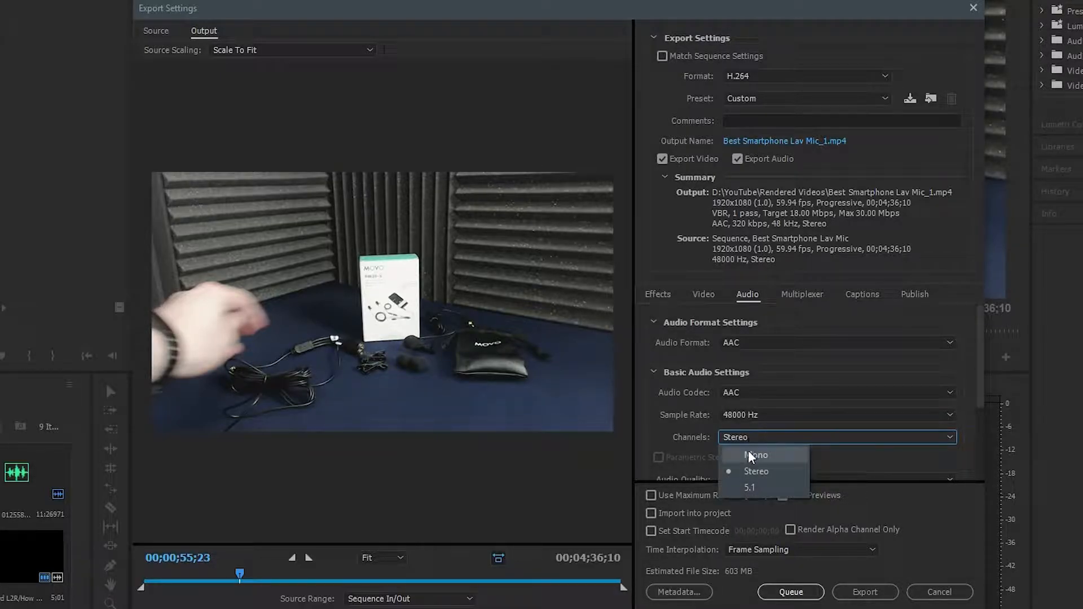
click(867, 460)
Review the audio codec, audio format and channel choices, keeping AAC and Stereo.
click(740, 393)
click(810, 393)
click(797, 344)
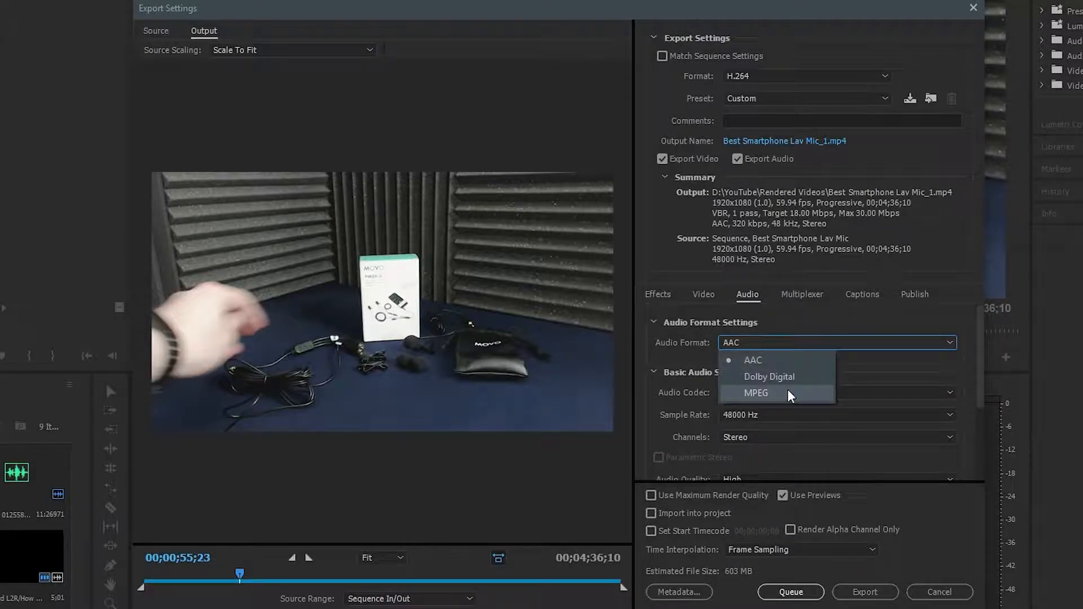
click(852, 439)
click(870, 454)
Review the available audio bitrates and keep 320 kbps.
scroll(849, 388, down, 3)
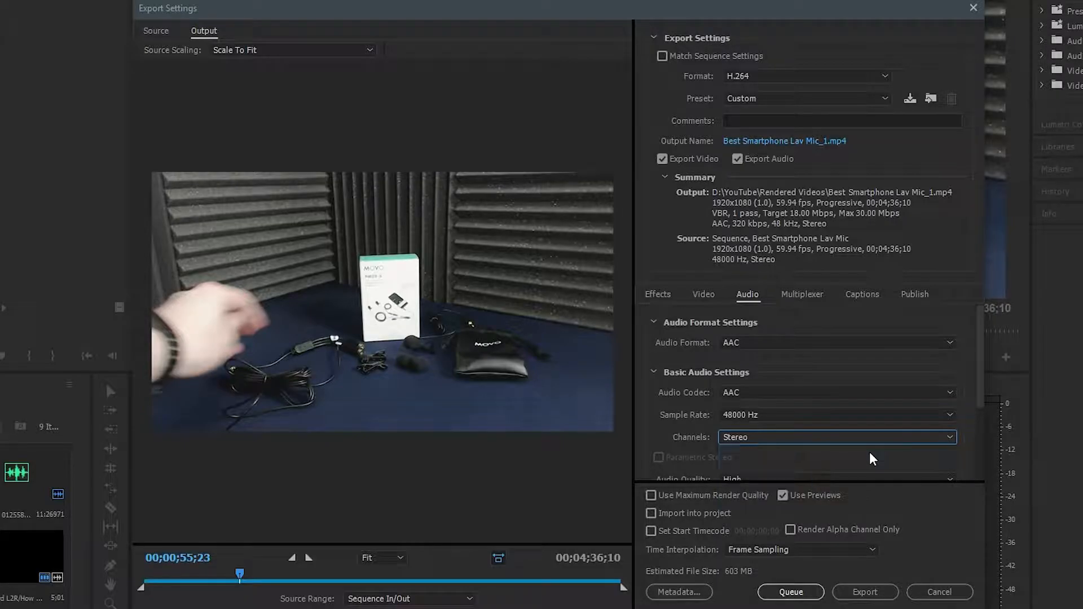
scroll(841, 418, down, 3)
click(776, 408)
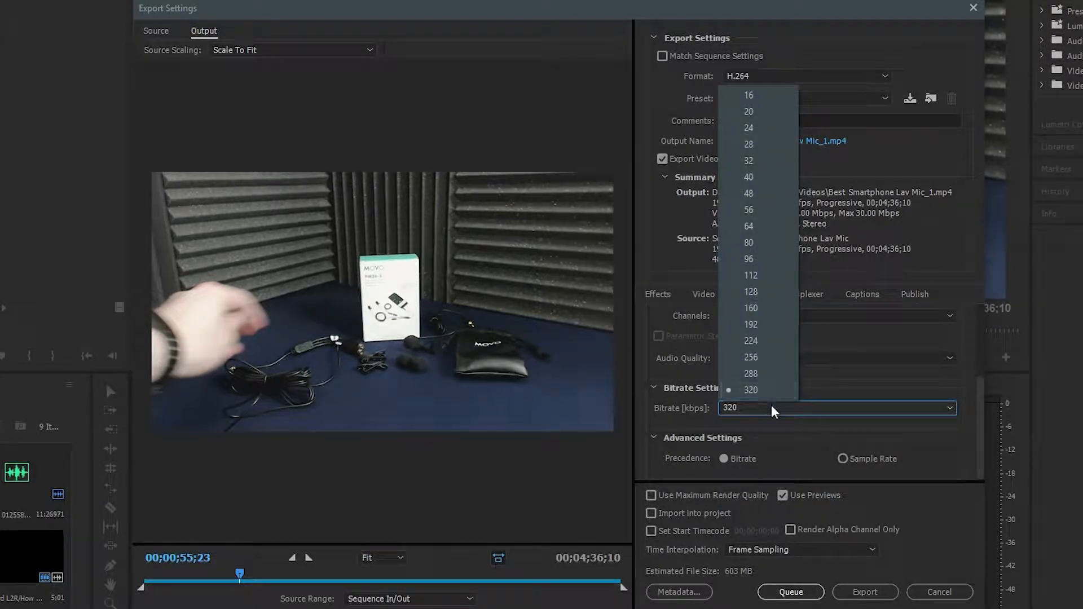
click(847, 366)
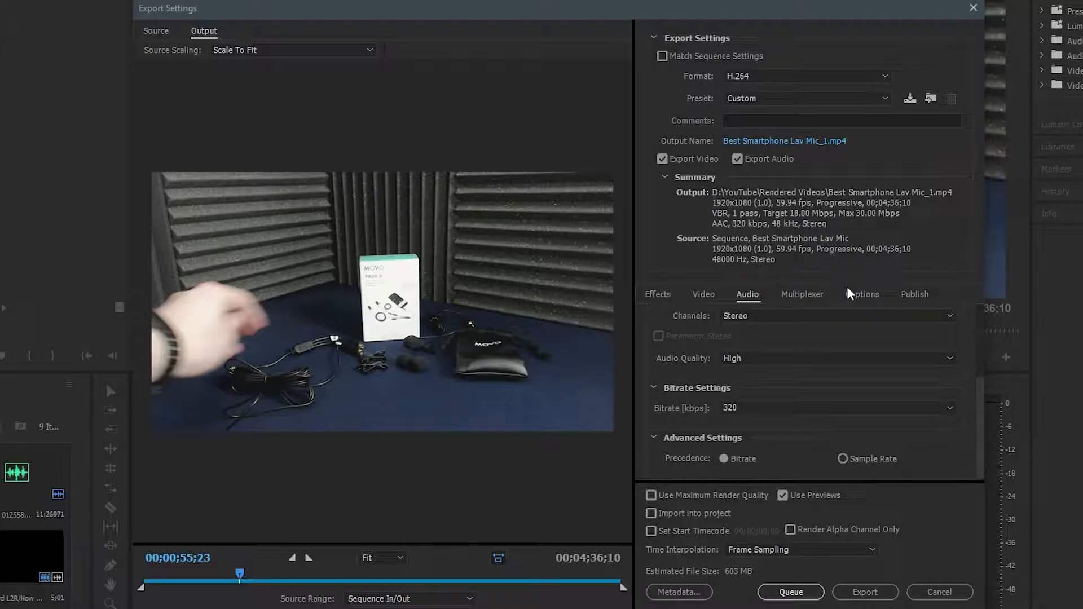
Examine the captions settings and the publish destinations down to YouTube, and return to the audio settings.
click(860, 298)
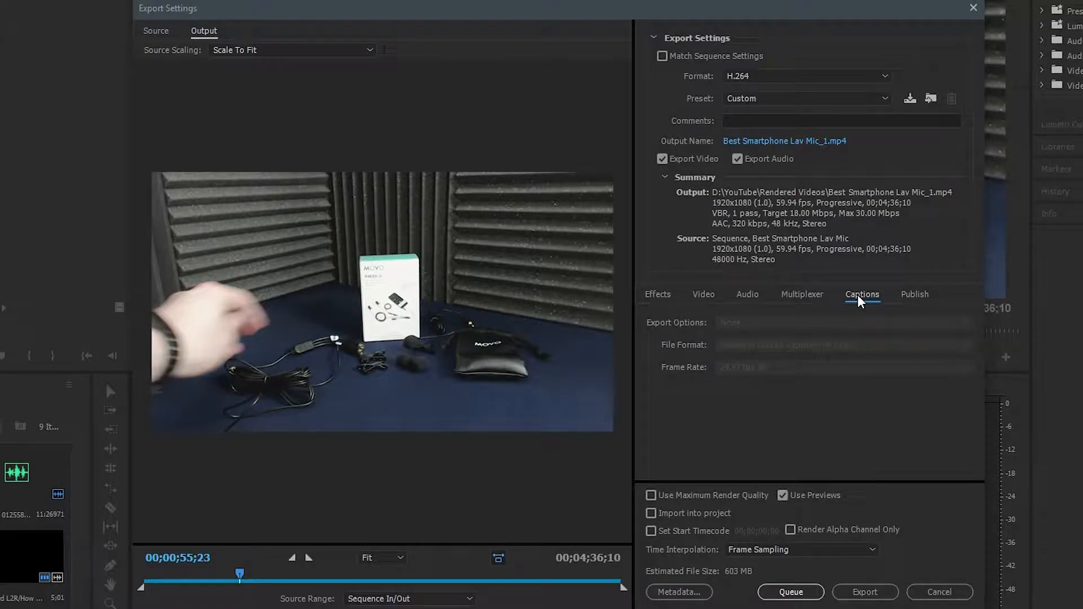
click(915, 299)
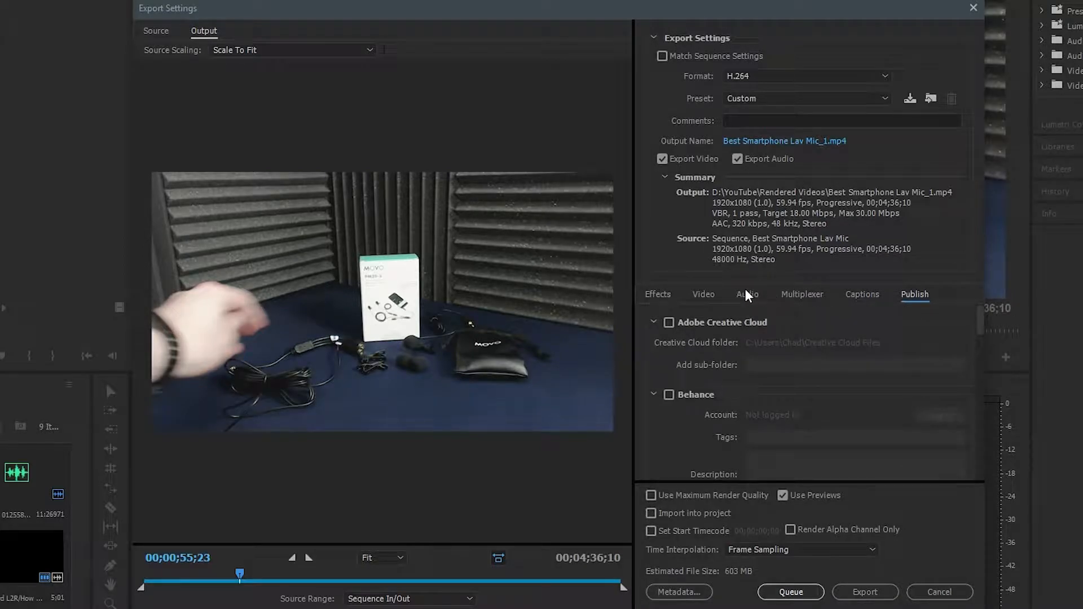
drag(981, 335, 983, 485)
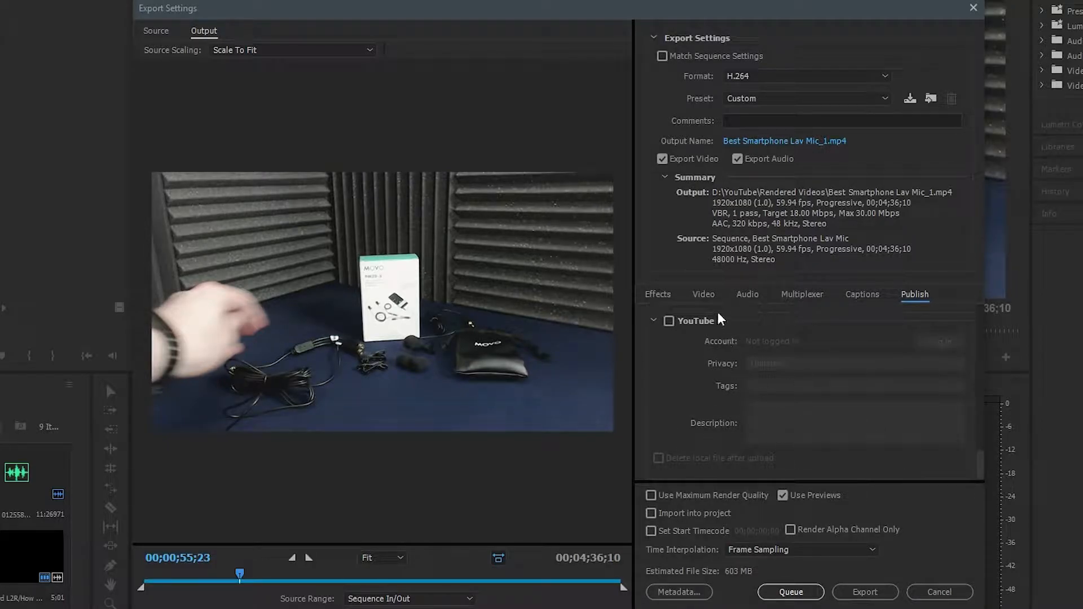
click(751, 295)
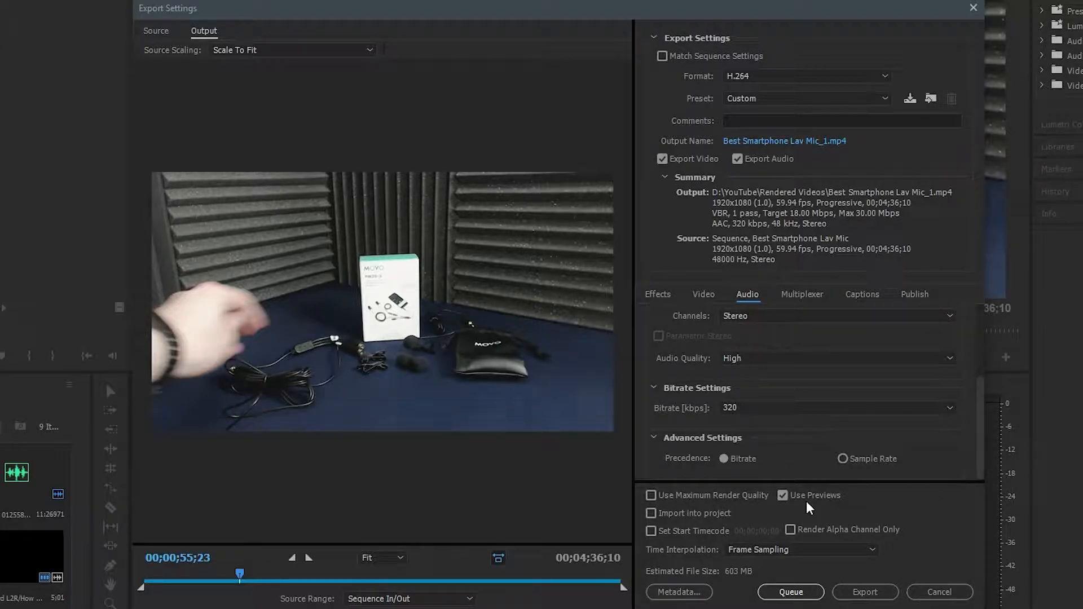
Review the time interpolation options and the comments field of the export settings.
mouse_move(690, 9)
mouse_down()
mouse_move(441, 5)
mouse_move(679, 40)
mouse_move(757, 4)
mouse_move(700, 1)
mouse_up()
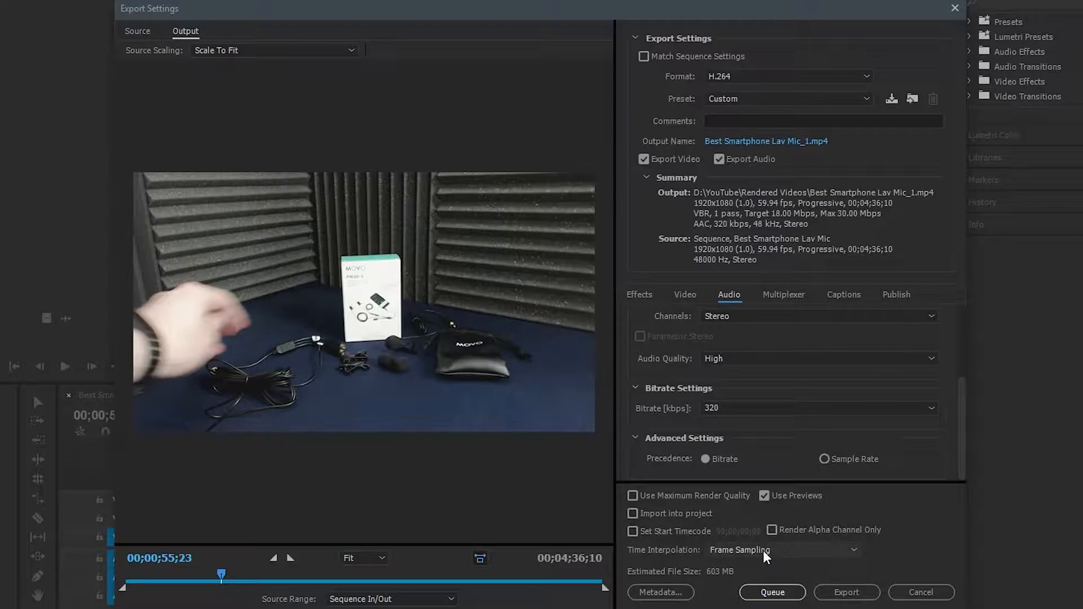
click(744, 550)
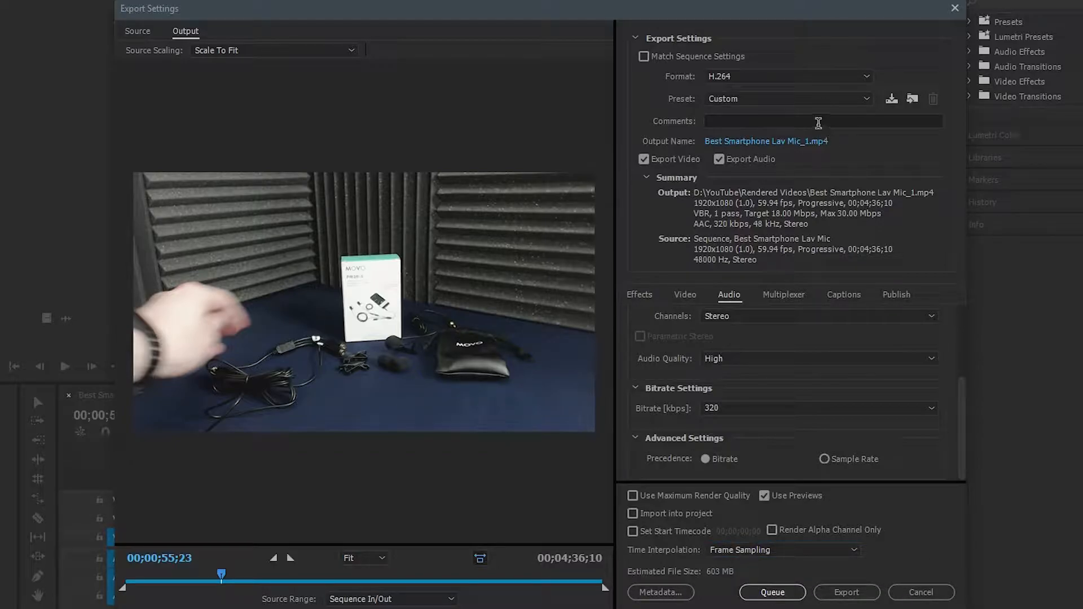
click(775, 123)
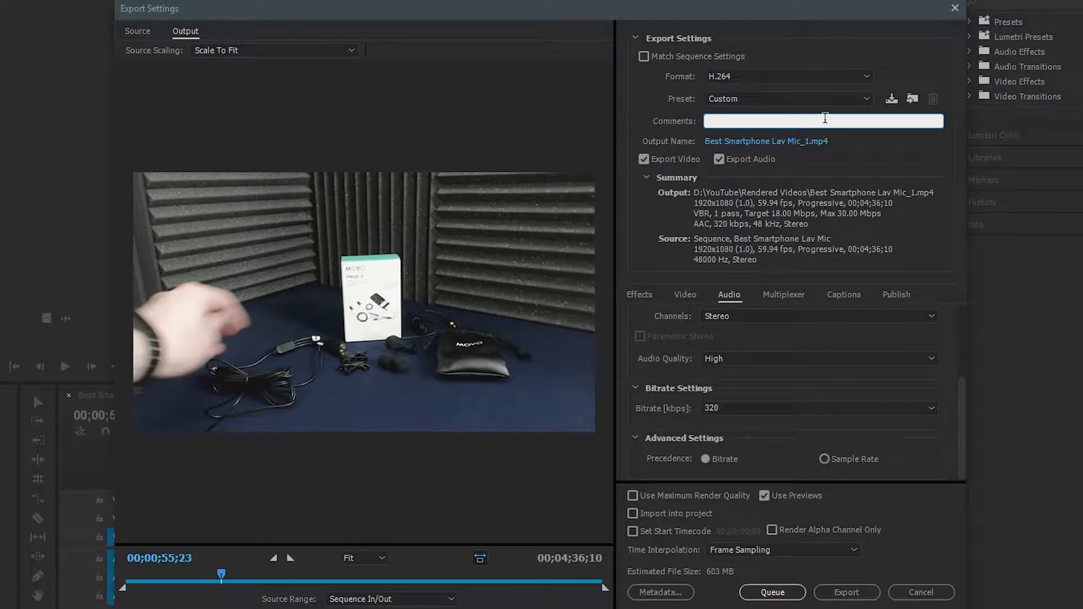
Start saving the current export settings as a preset and name it Youtube 1080p 60fps.
click(893, 99)
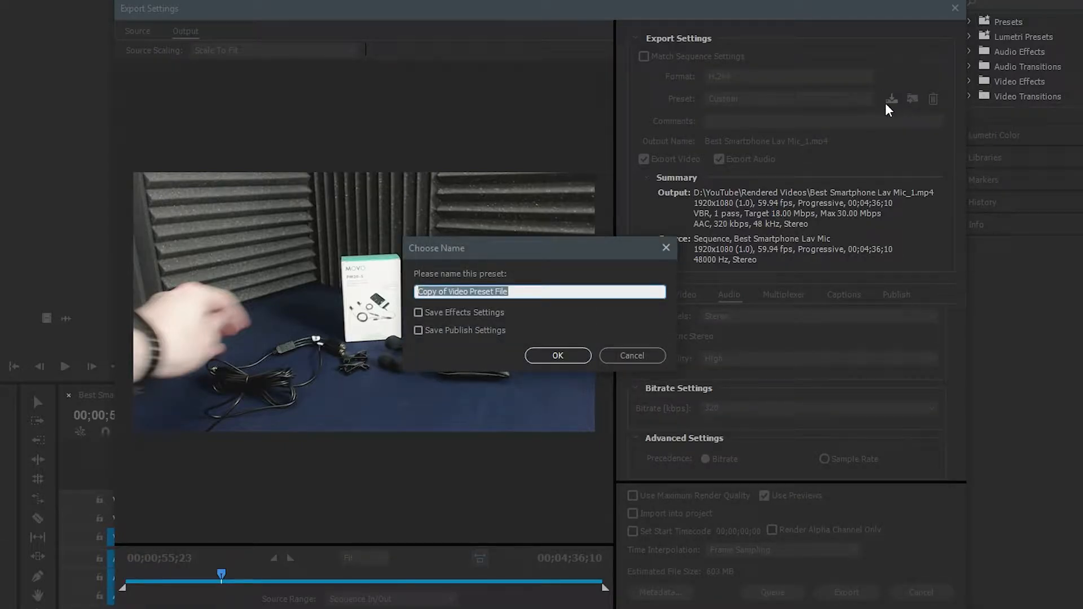
click(570, 289)
drag(570, 289, 205, 289)
text(Yout)
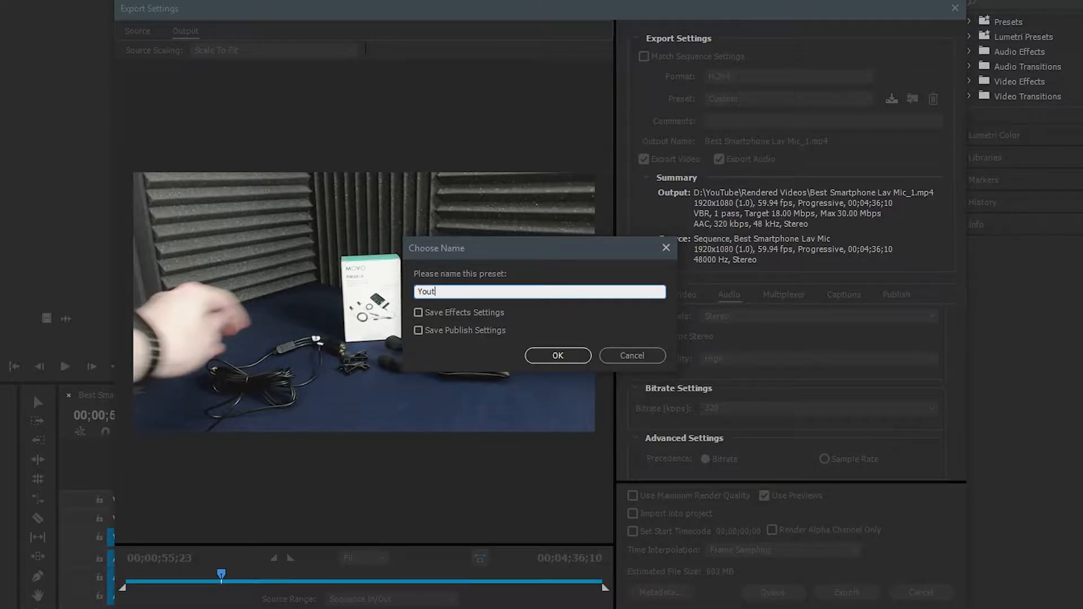
text(ube 1080p 60fps)
Save the named preset with both Save Effects Settings and Save Publish Settings left off.
drag(471, 256, 807, 119)
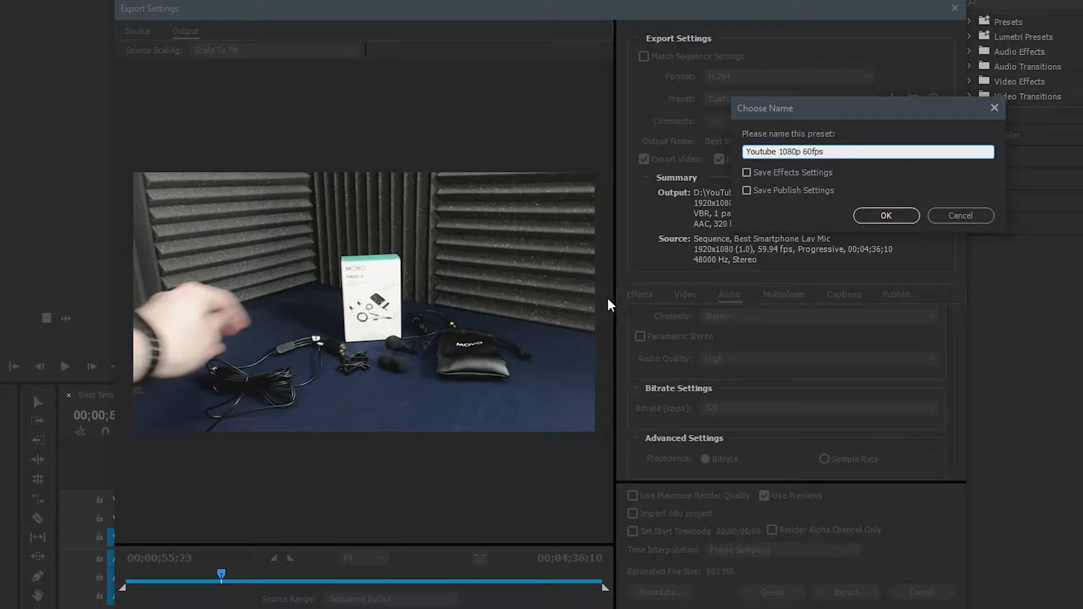
click(746, 172)
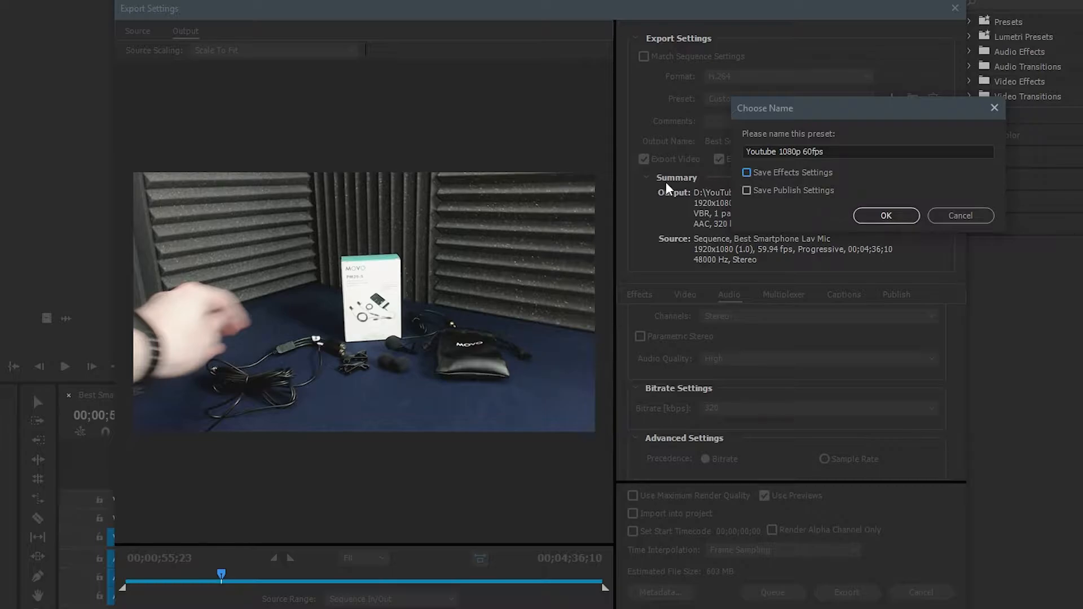
click(747, 191)
drag(812, 107, 446, 211)
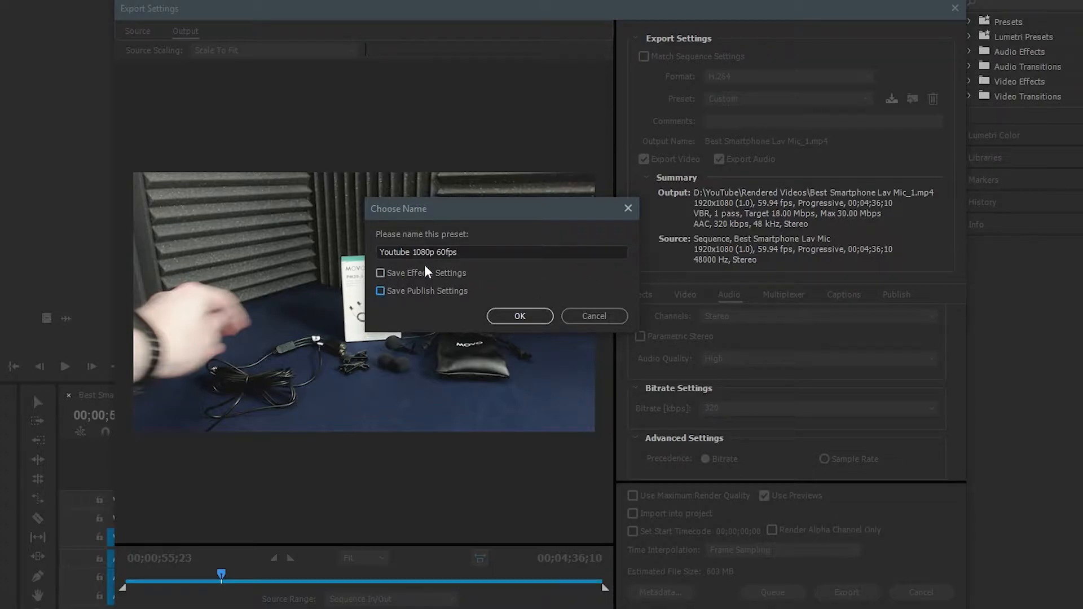
drag(432, 213, 592, 242)
click(678, 349)
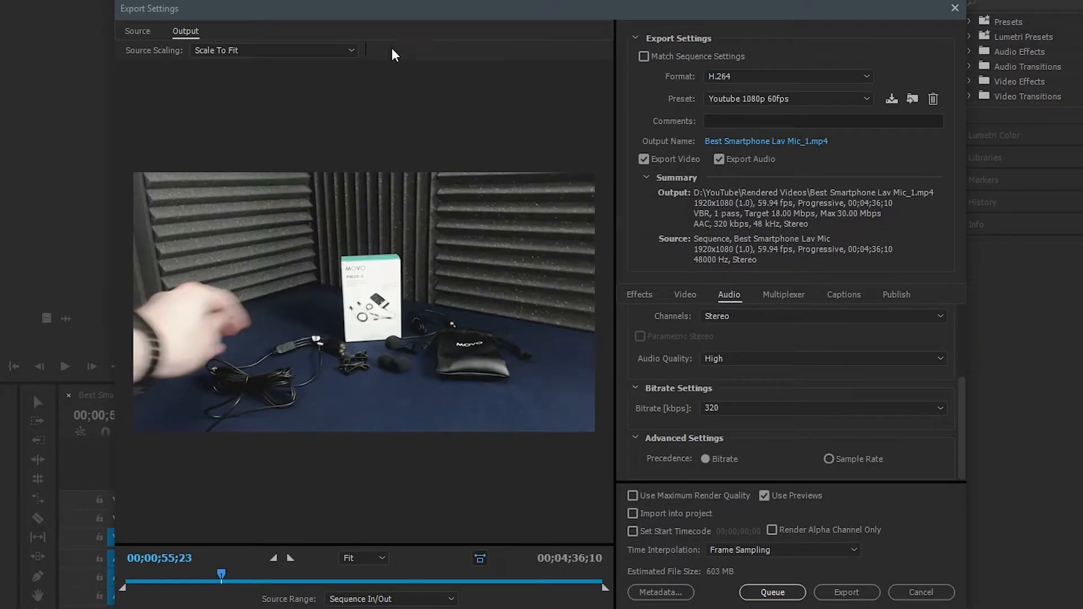
Look through the list of available H.264 presets and keep Youtube 1080p 60fps selected.
click(723, 100)
click(725, 101)
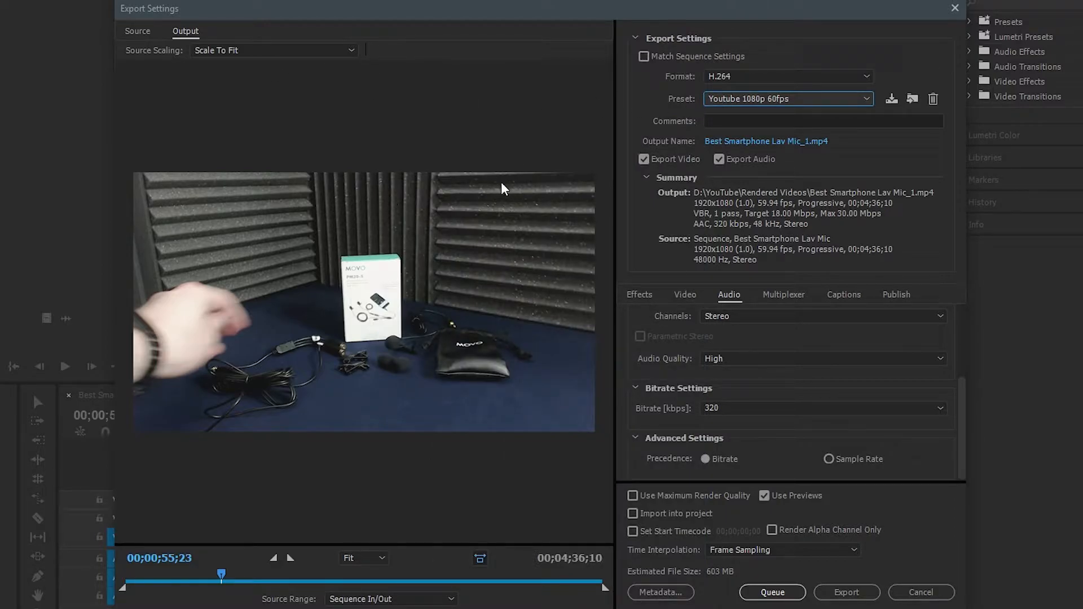
click(744, 103)
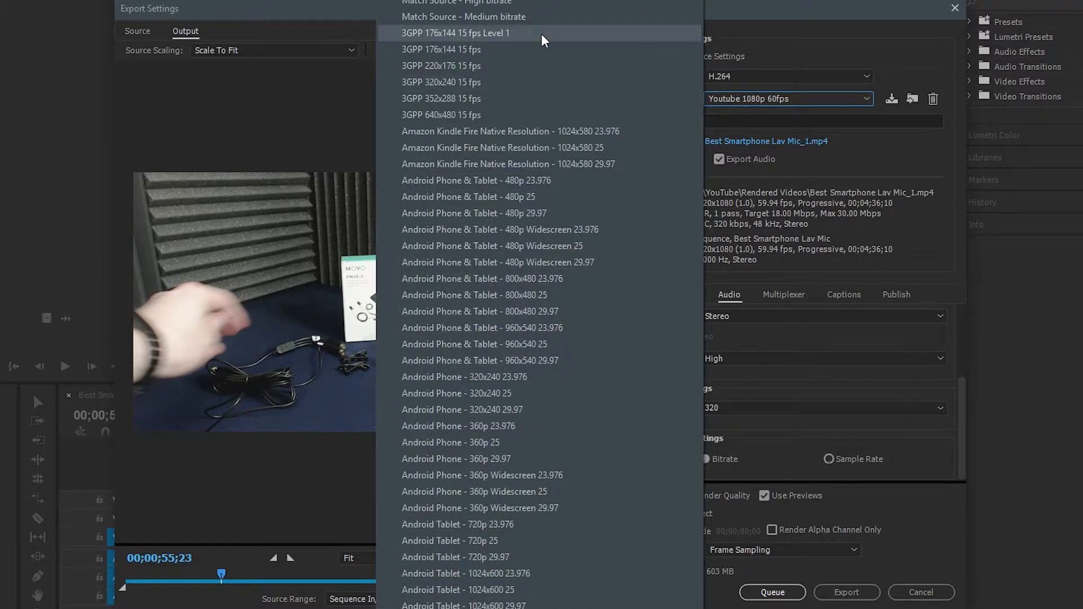
key(Escape)
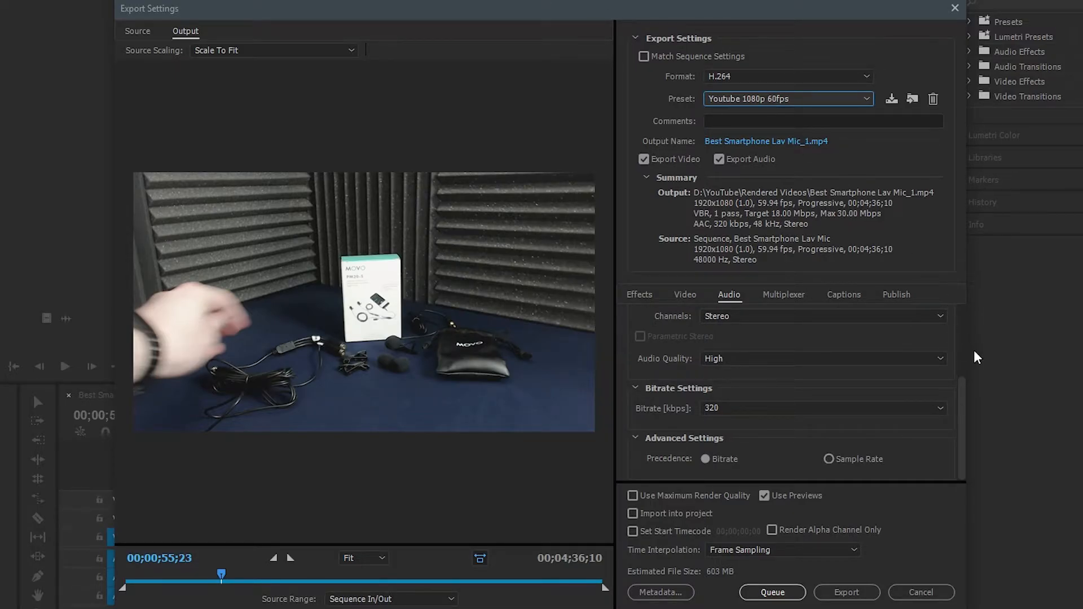
Review the basic video settings and check the output file name and location without changing them.
click(688, 296)
drag(957, 379, 939, 324)
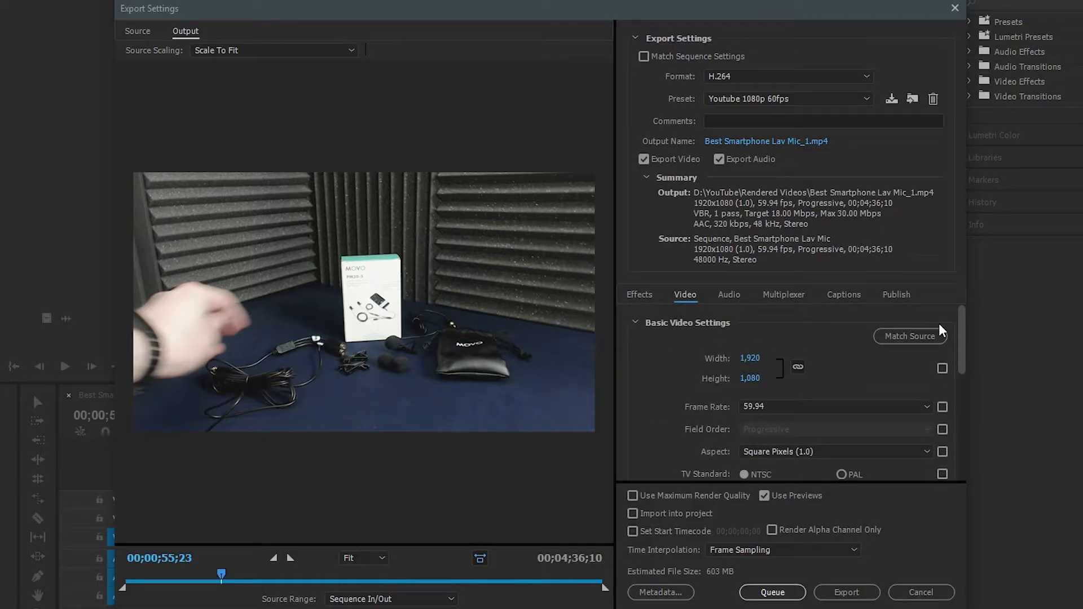
click(740, 143)
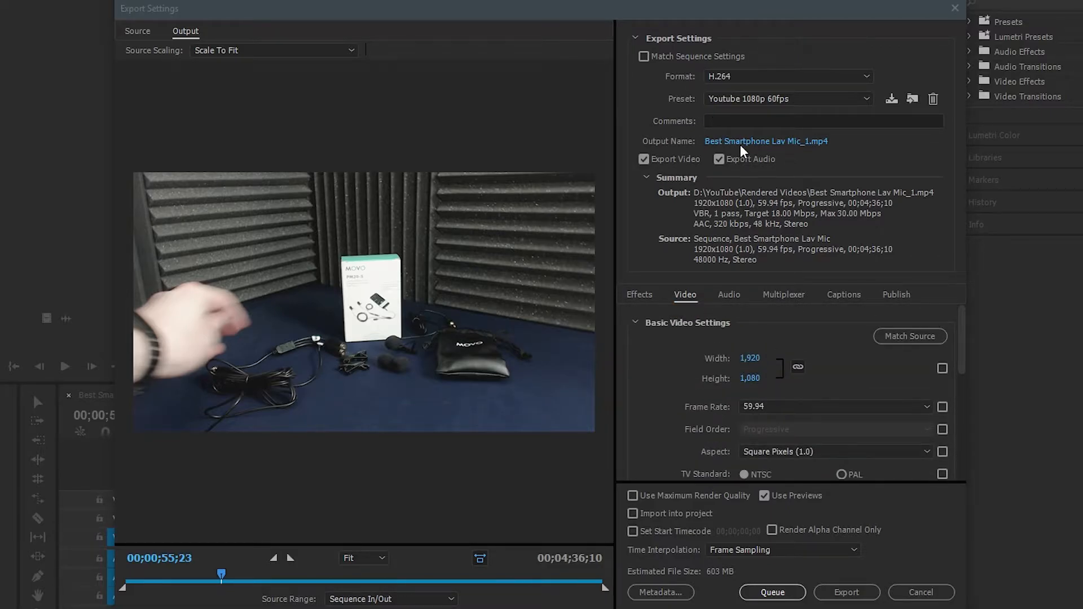
click(779, 399)
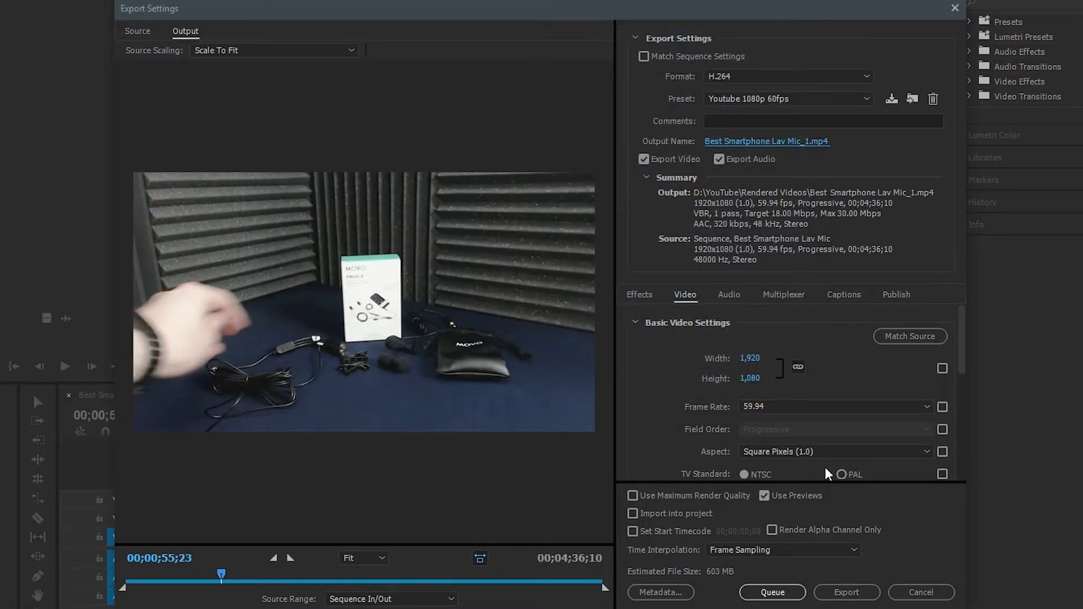